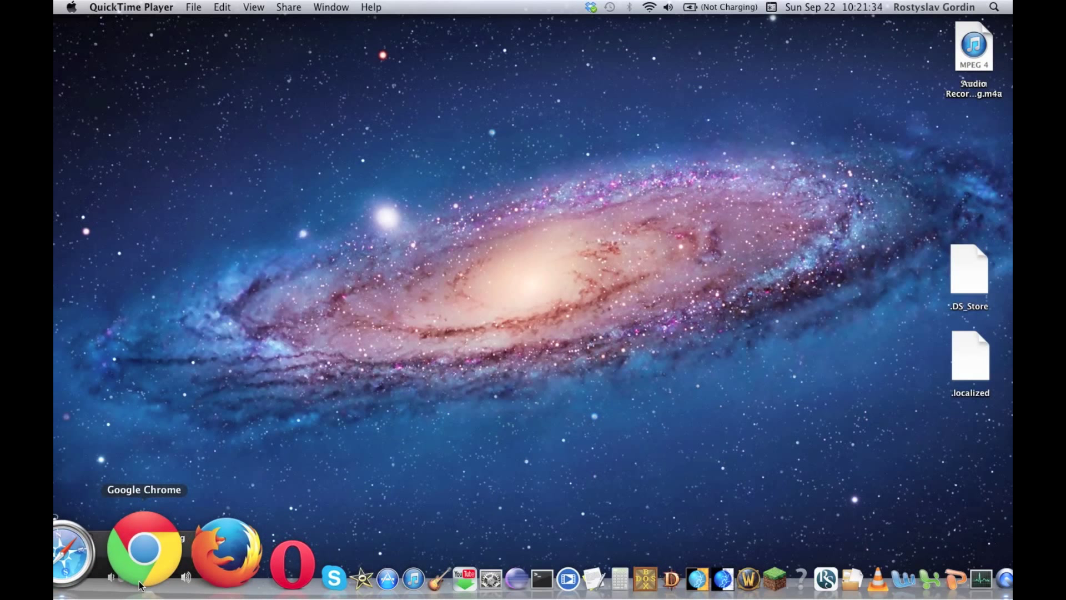
Step: Launch Google Chrome from the Dock
click(142, 564)
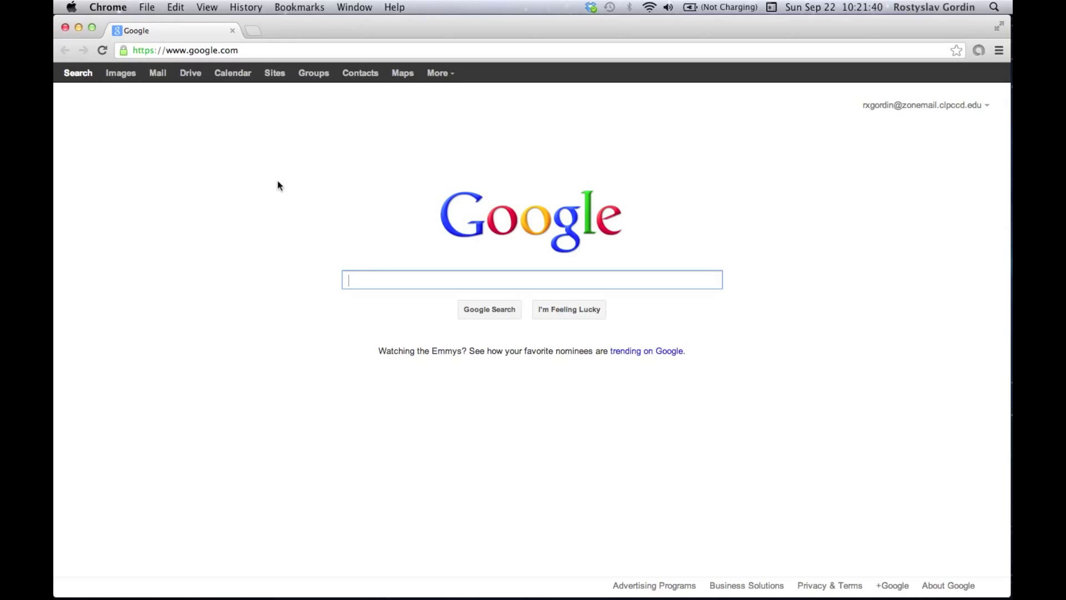
click(266, 48)
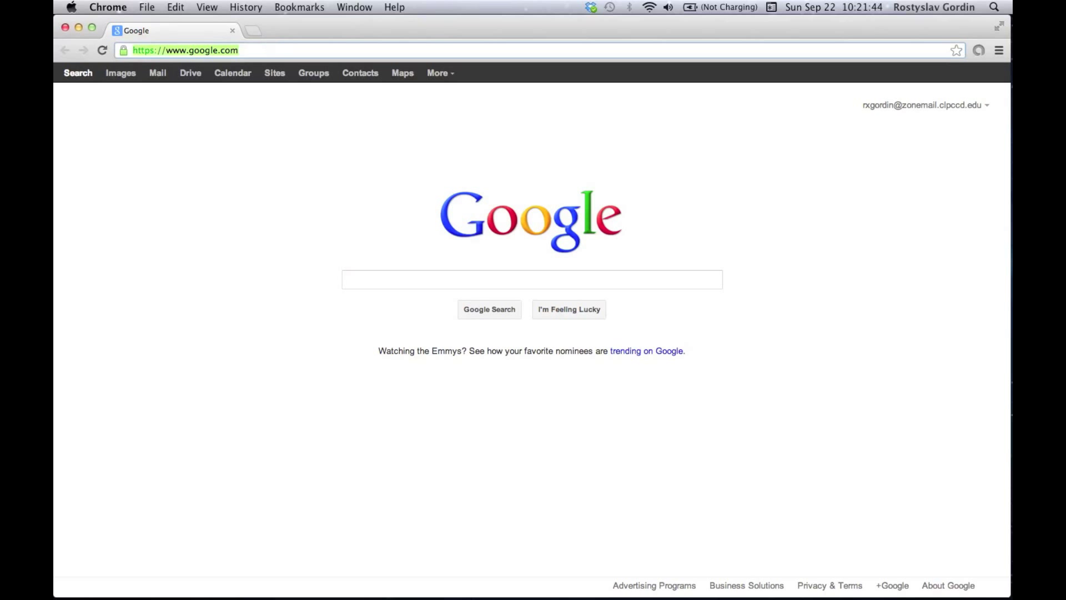
text(www.dxx-)
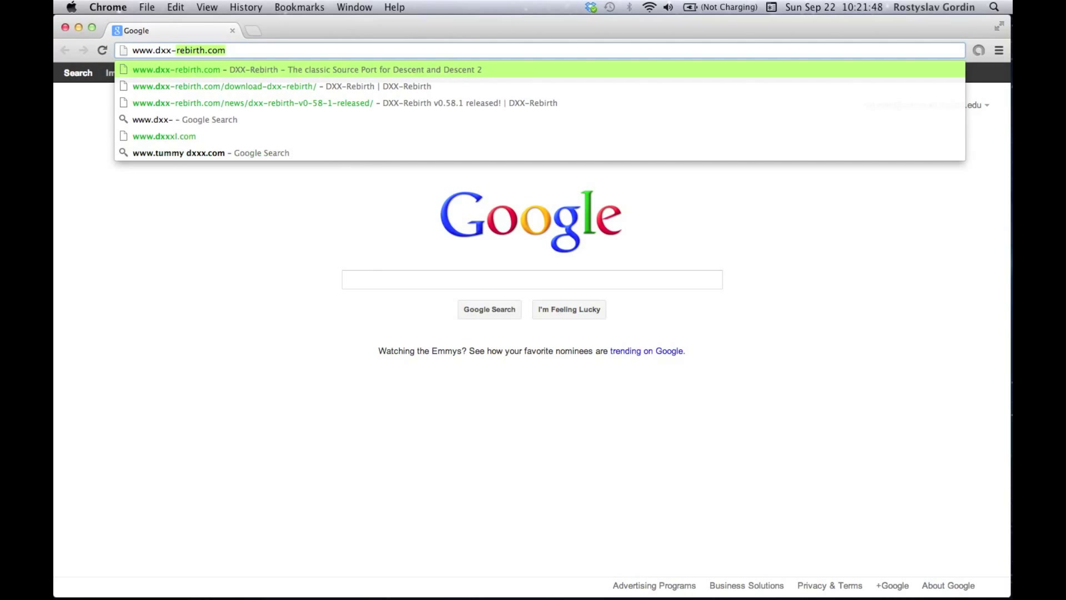
text(rebirt)
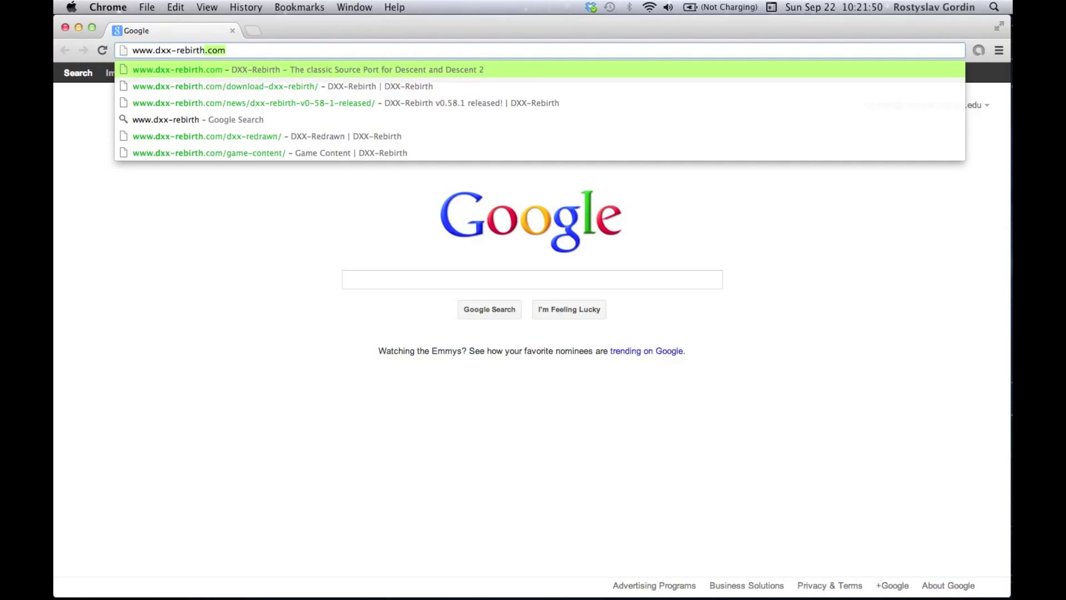
text(h.com)
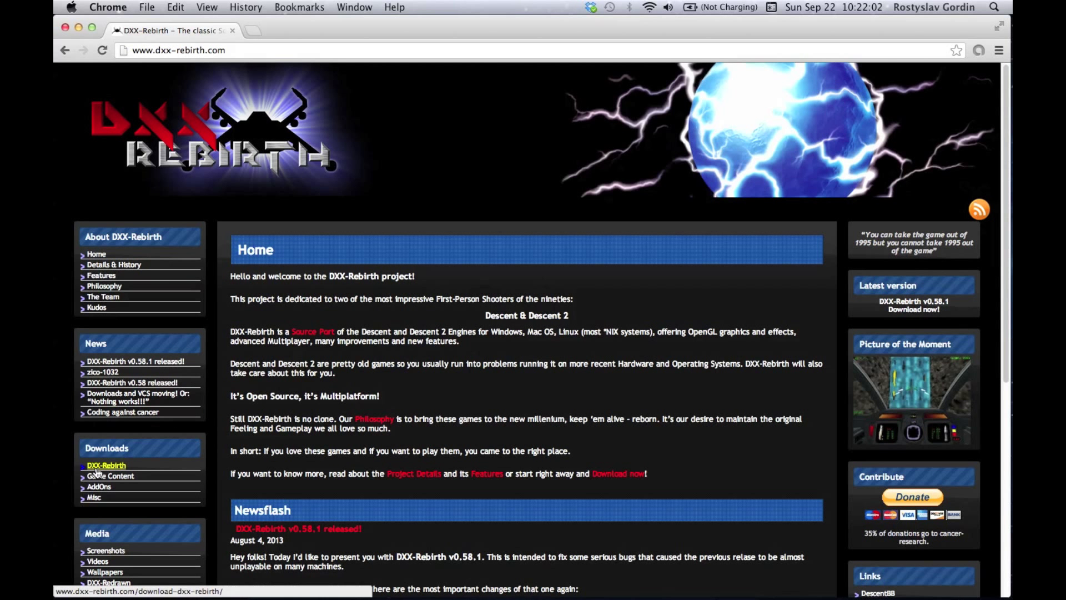
Step: Download the D1X-Rebirth and D2X-Rebirth Mac OS X packages from the DXX-Rebirth downloads page
click(106, 468)
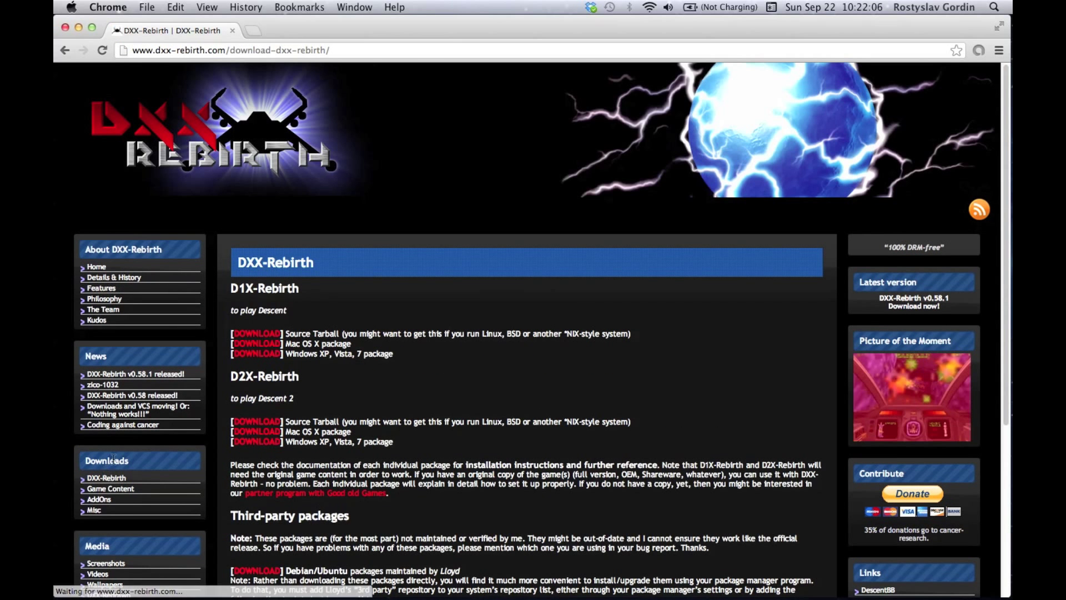
scroll(469, 166, down, 3)
scroll(469, 165, down, 1)
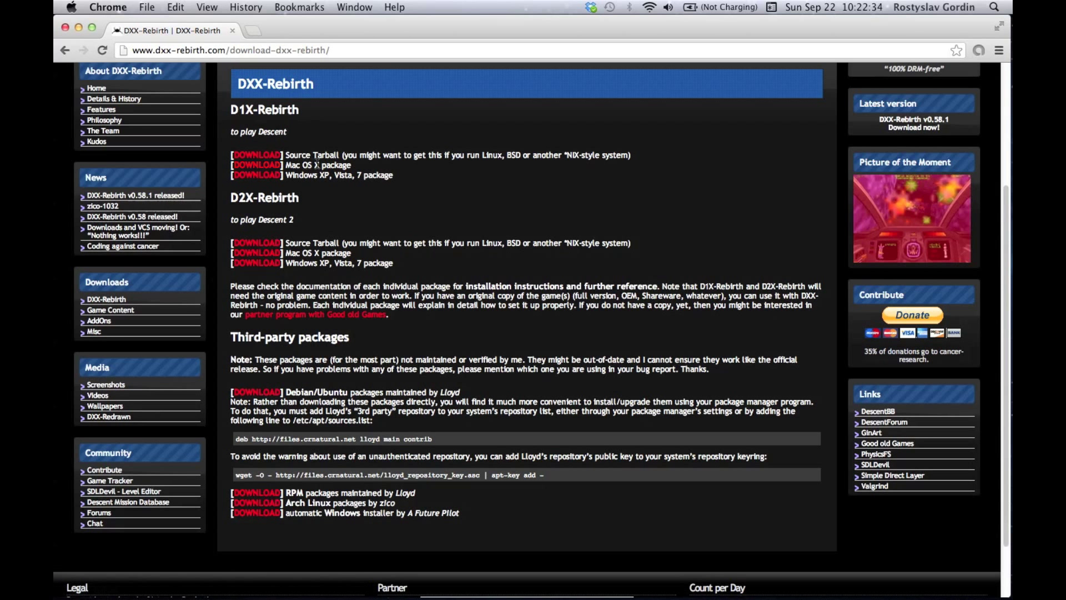
click(265, 172)
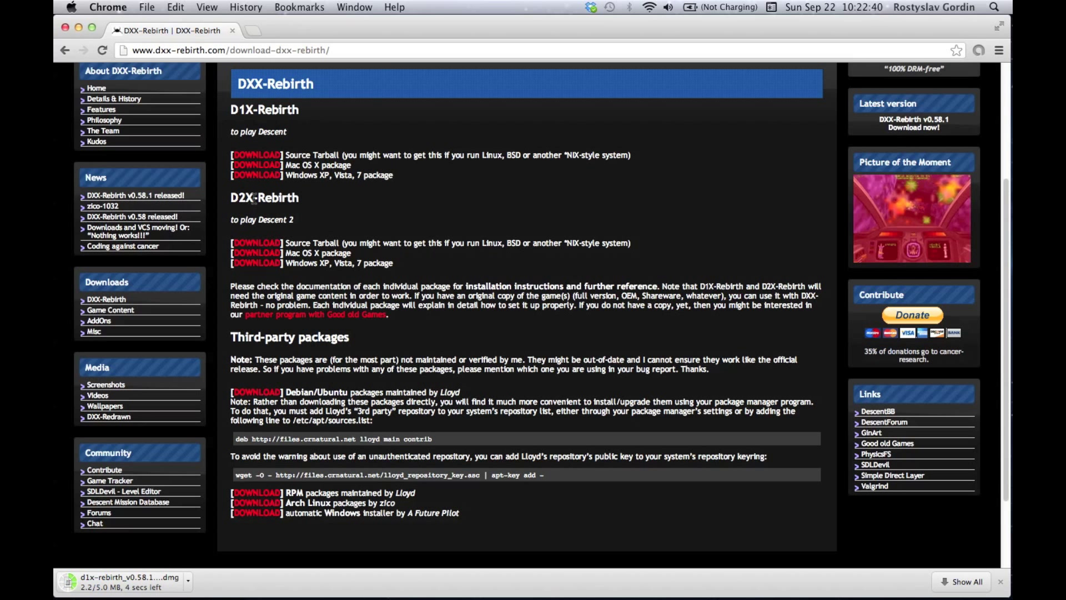
click(263, 251)
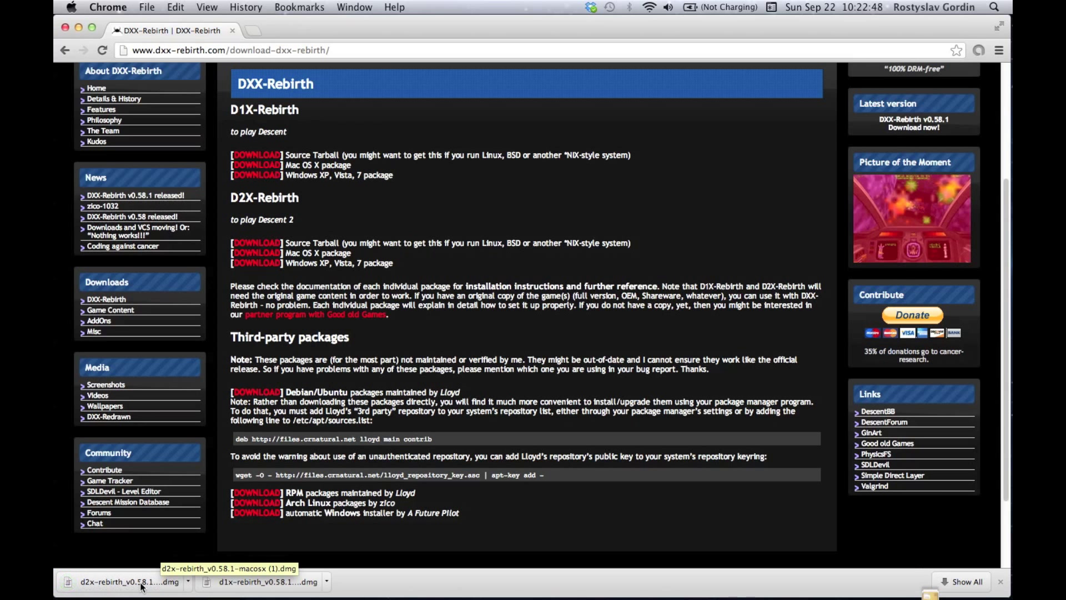
Step: Copy the d1x-rebirth and d2x-rebirth dmg files from Chrome's Downloads list onto the desktop
click(344, 8)
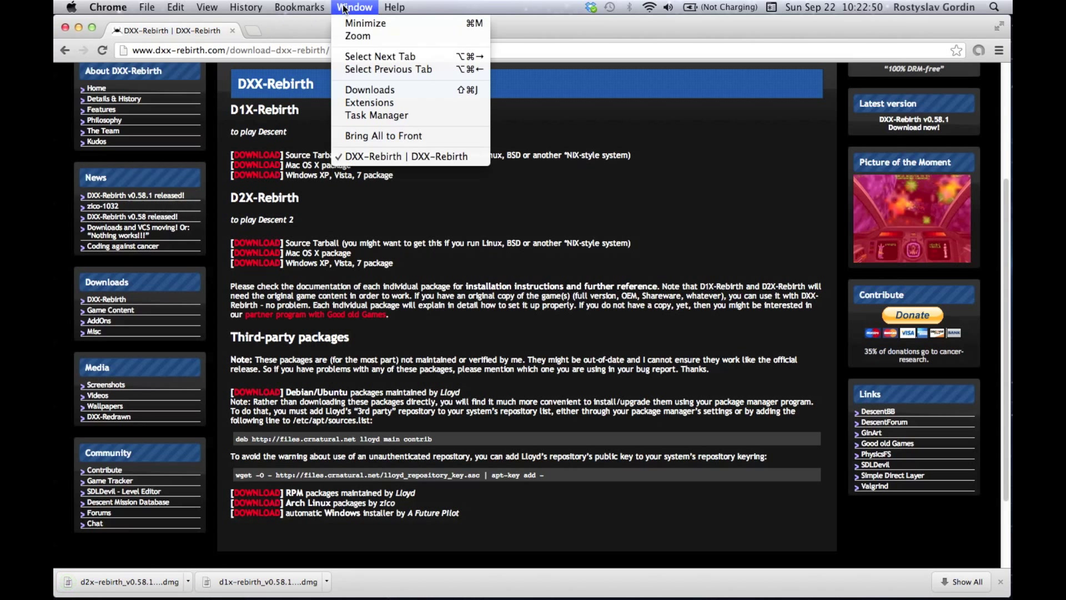
click(366, 92)
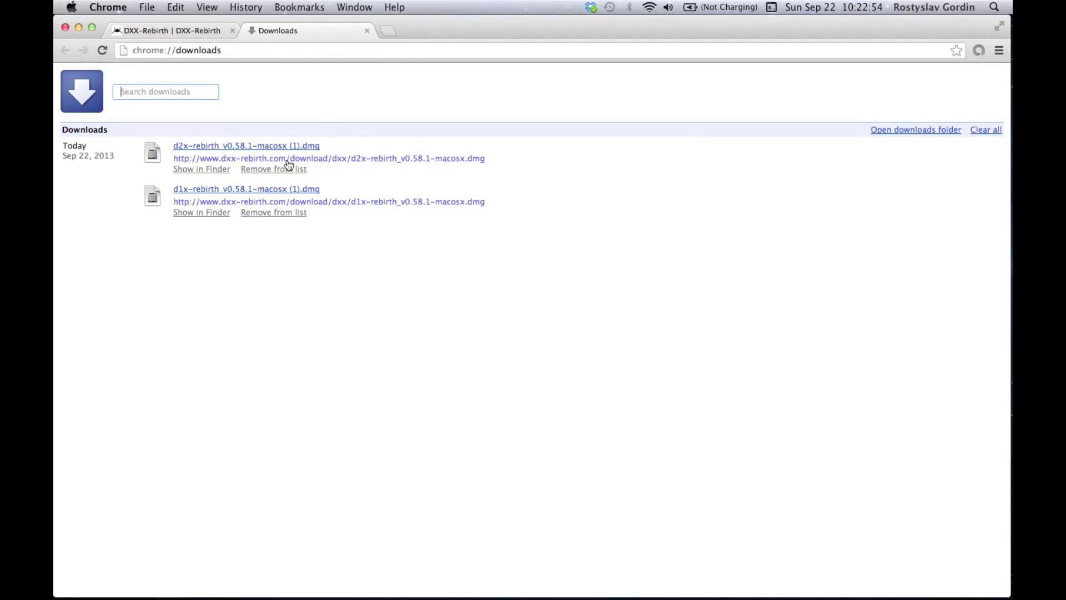
drag(412, 39, 471, 259)
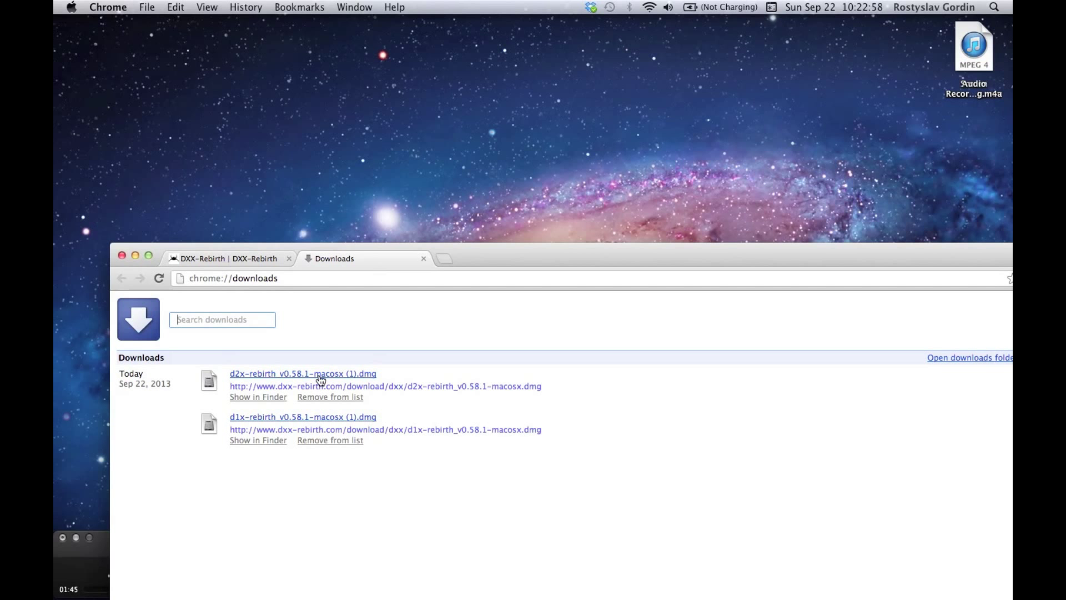
drag(319, 373, 272, 176)
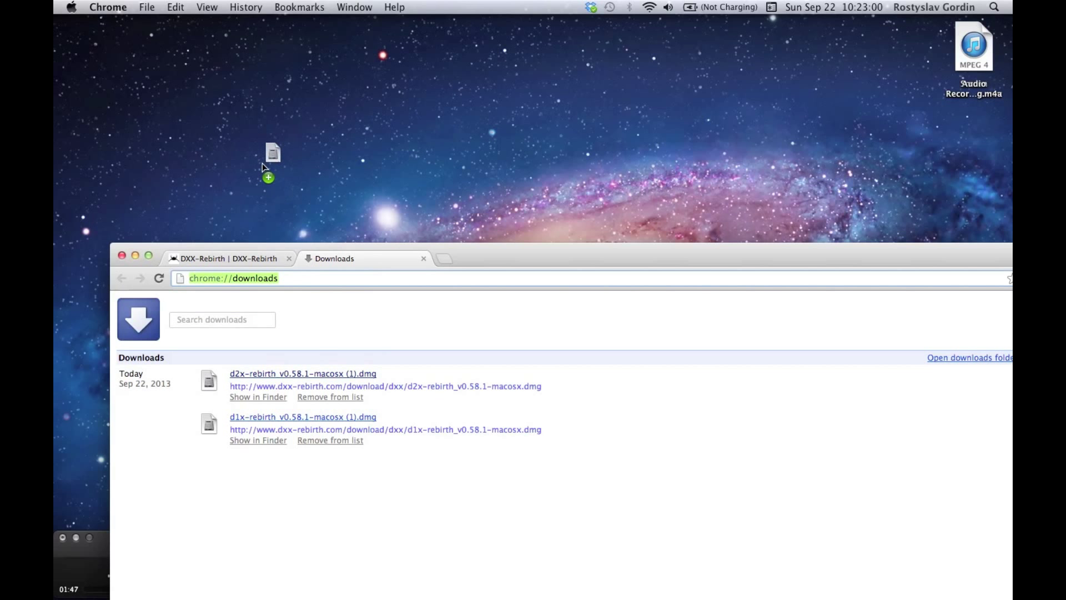
mouse_move(276, 418)
mouse_down()
mouse_move(355, 186)
mouse_move(332, 191)
mouse_up()
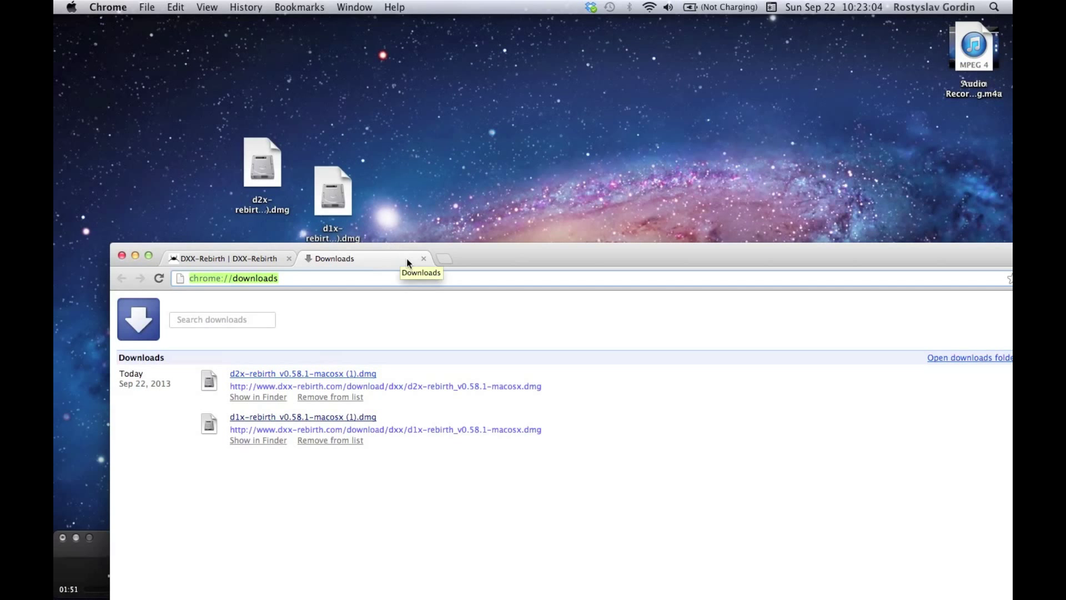
click(424, 259)
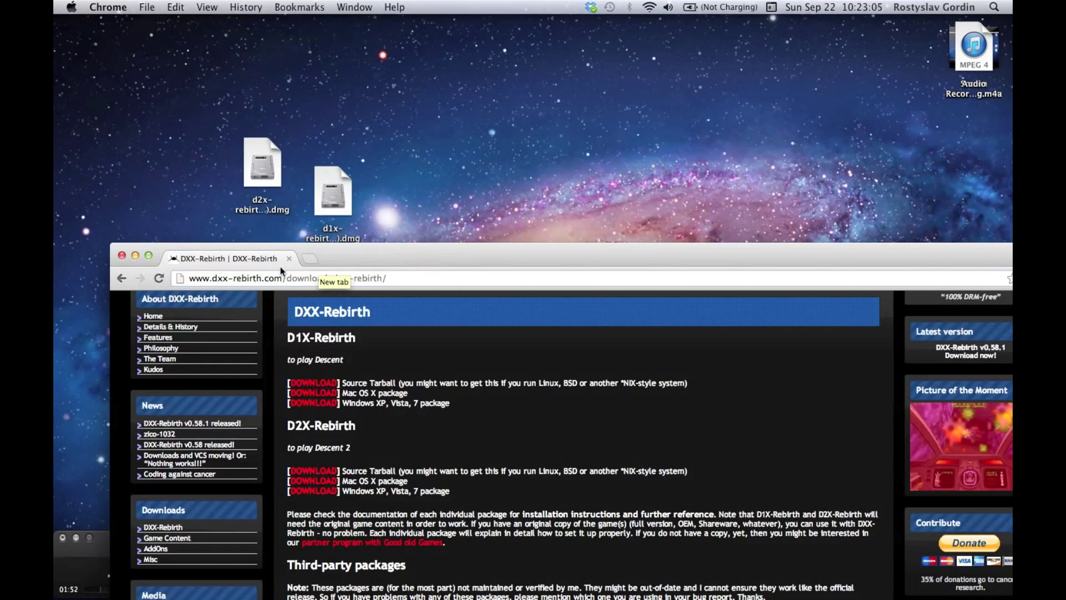
Step: Close Chrome and line up the d1x-rebirth dmg beside the d2x one on the desktop
click(121, 255)
click(209, 275)
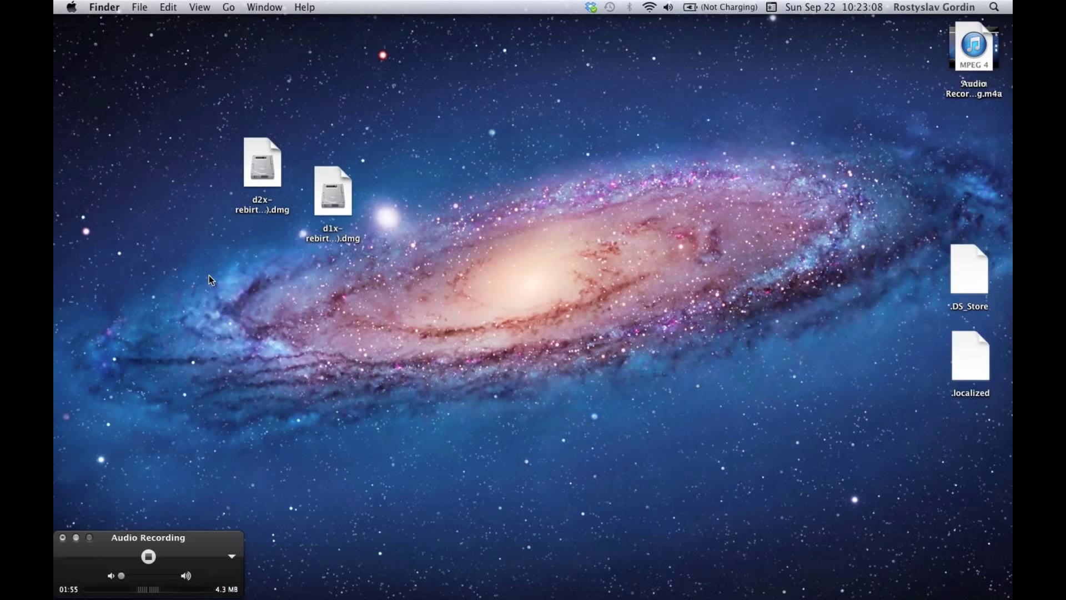
click(75, 538)
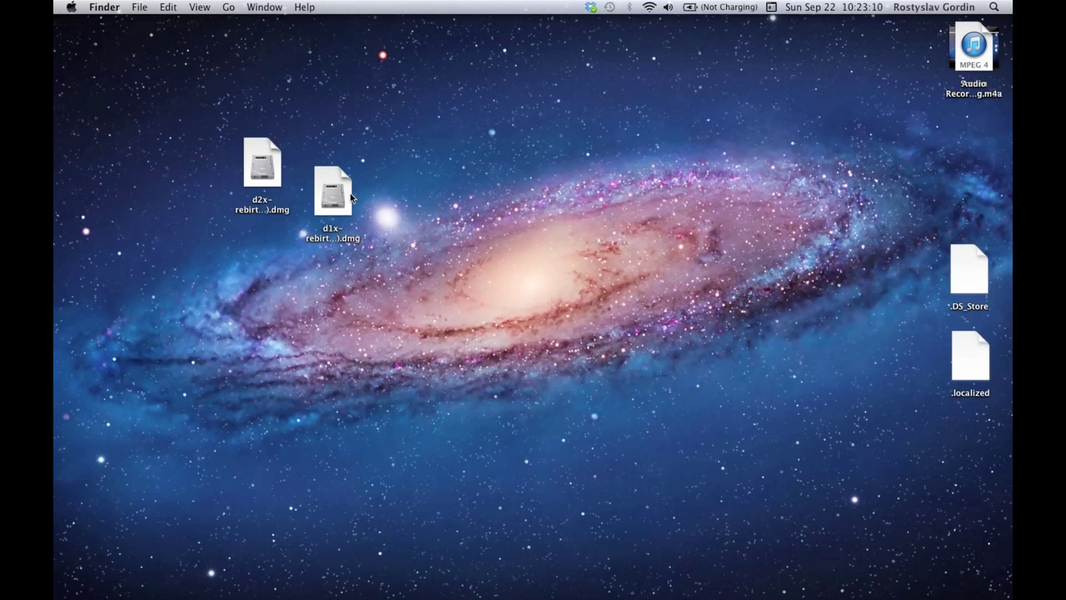
drag(341, 194, 389, 165)
click(270, 264)
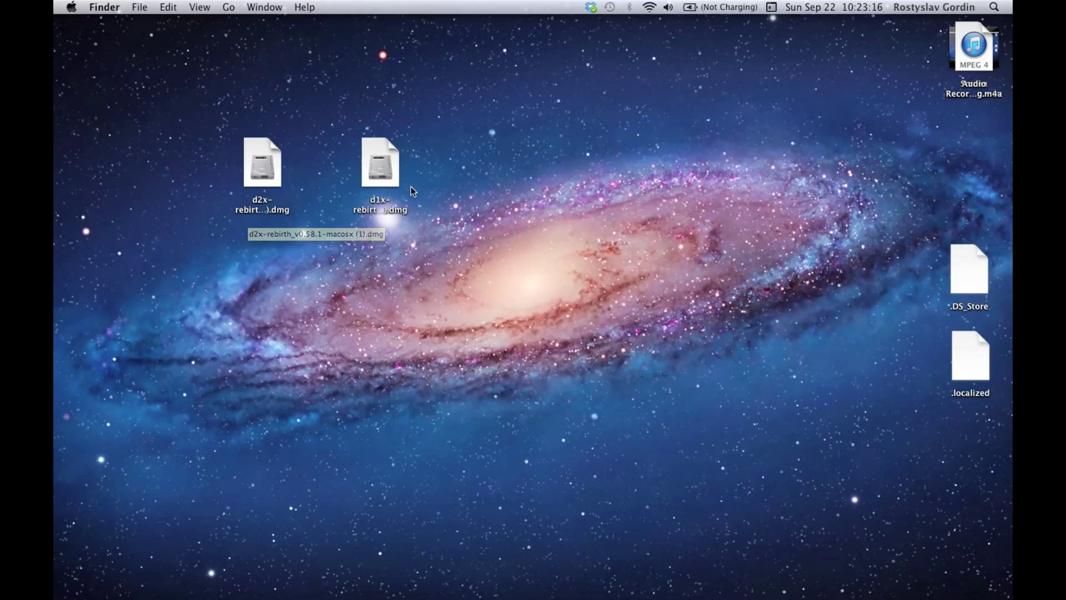
Step: Mount the d1x-rebirth disk image and create a new desktop folder
click(390, 171)
double_click(390, 171)
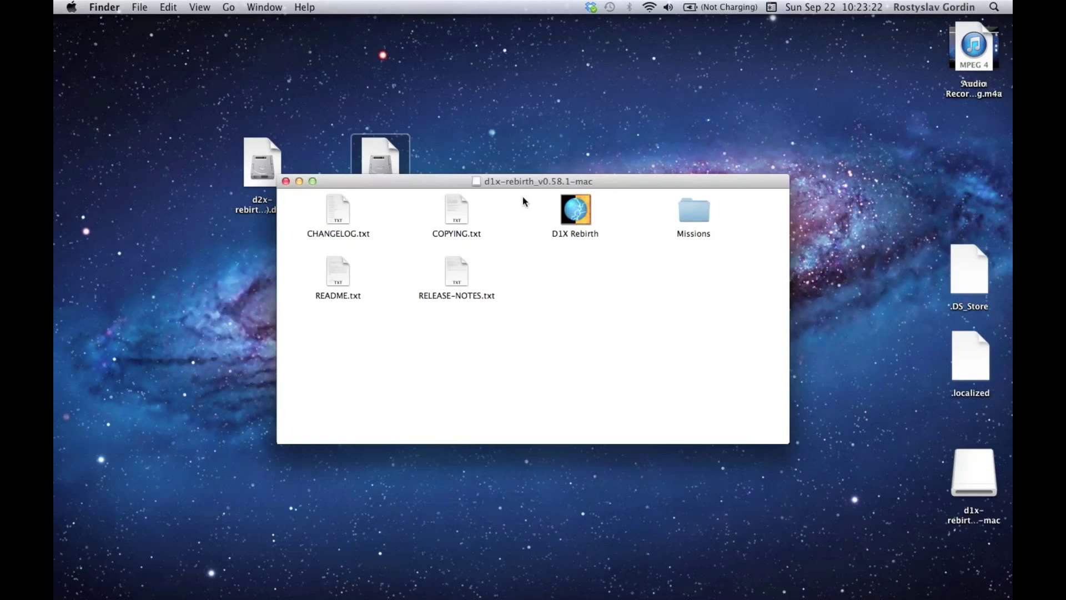
drag(542, 187, 551, 288)
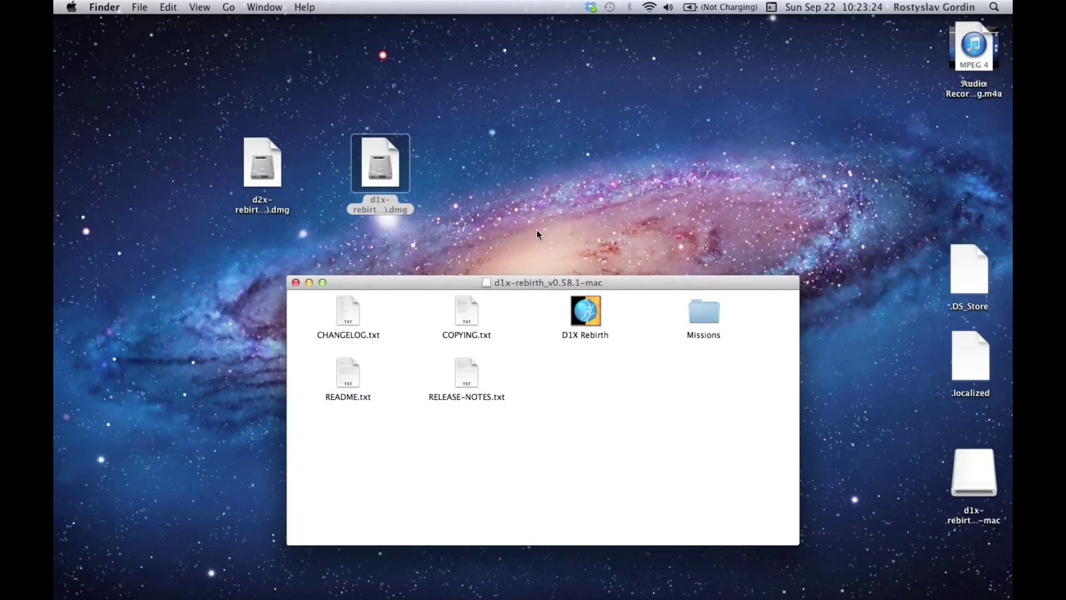
right_click(510, 165)
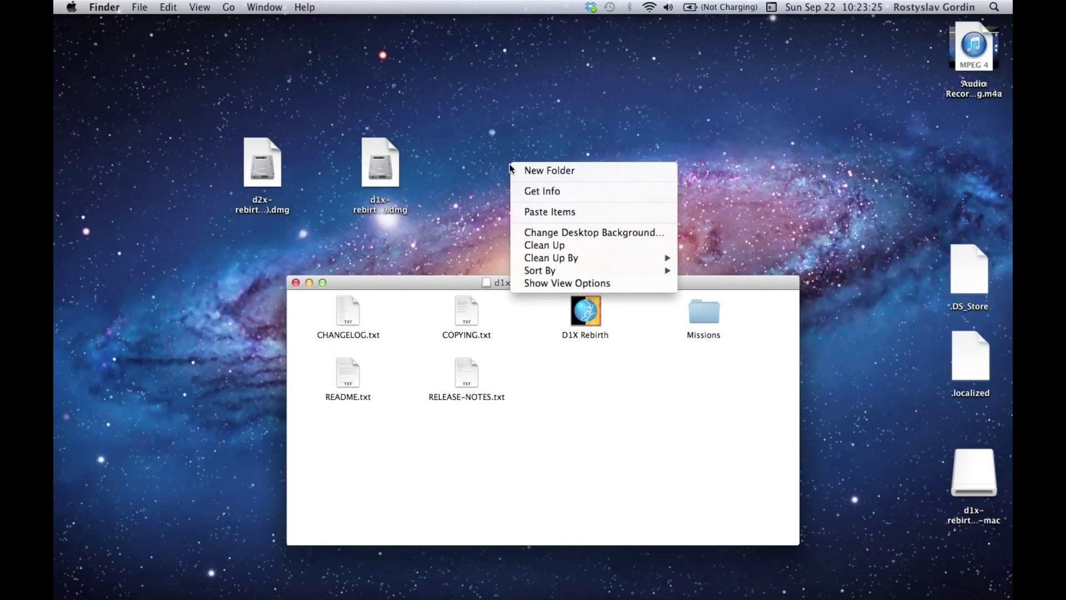
click(547, 172)
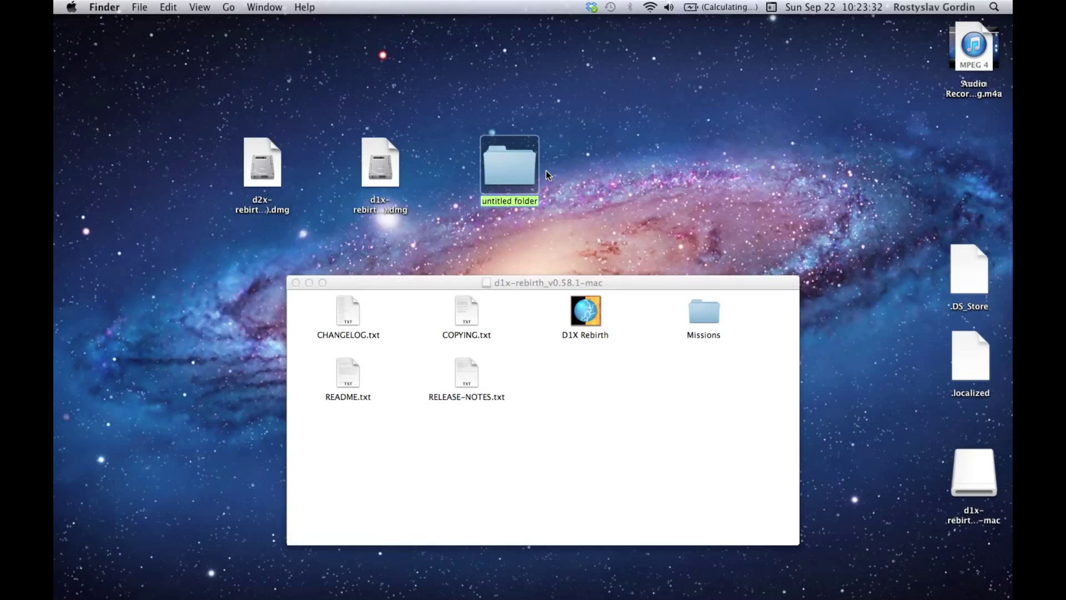
Step: Name the new folder Dxx1 and copy all six d1x-rebirth disk items
text(Dxx1)
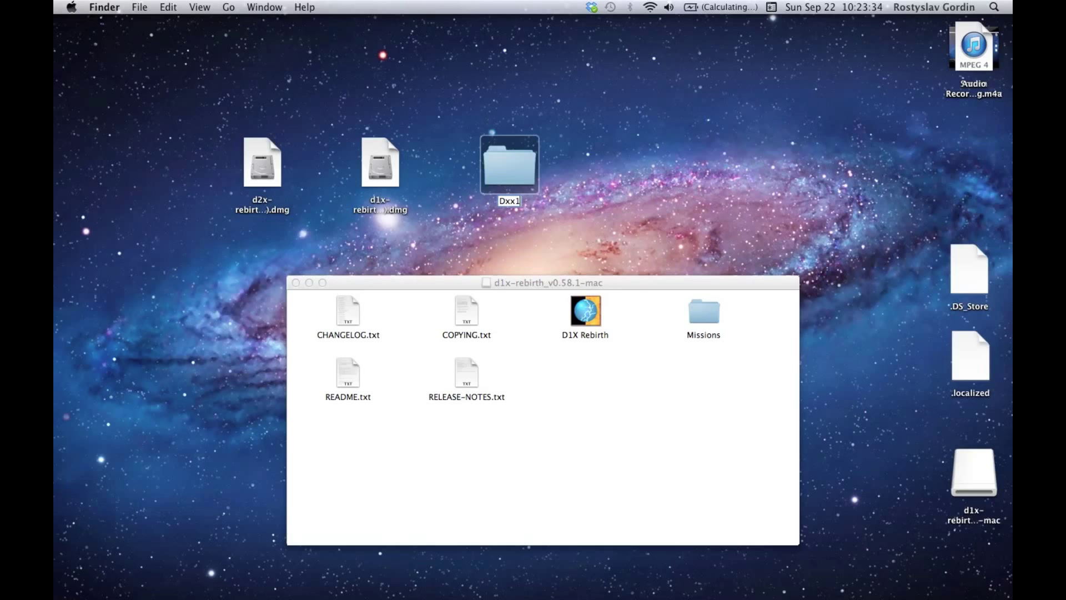
click(658, 148)
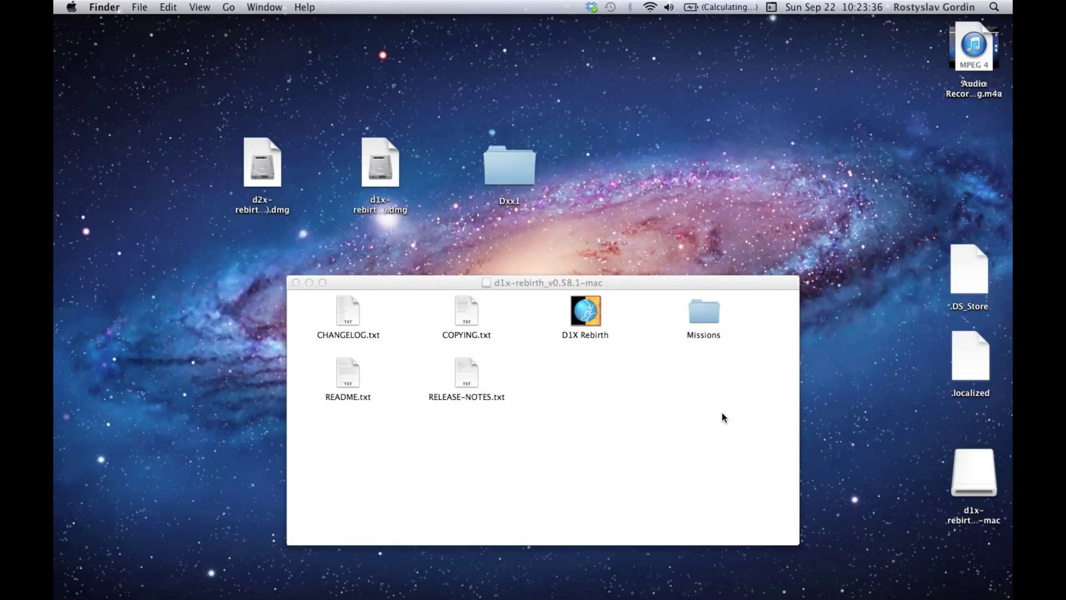
drag(747, 466, 336, 309)
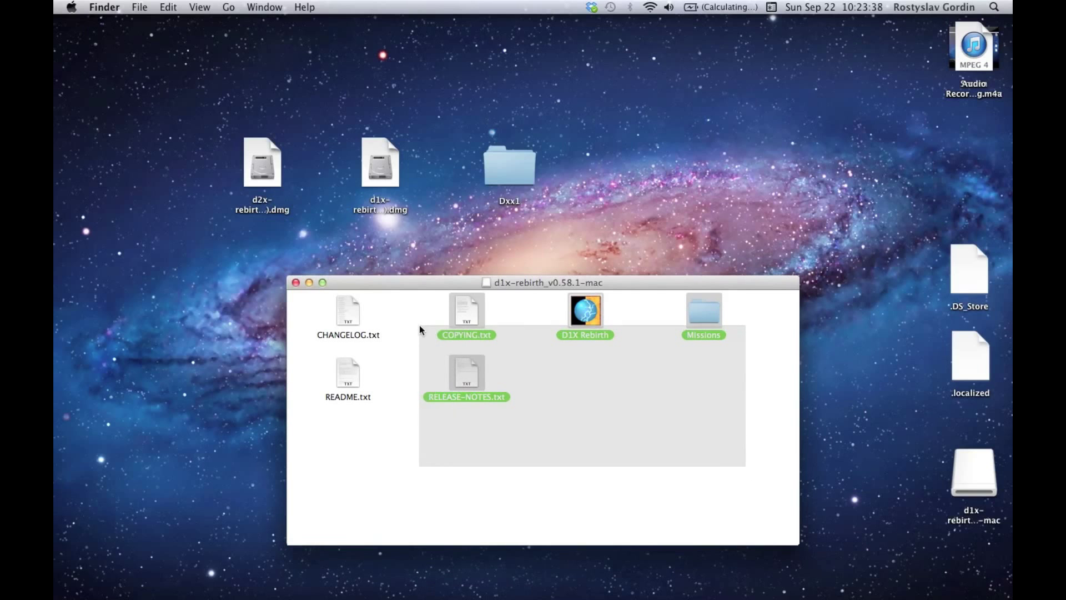
right_click(459, 309)
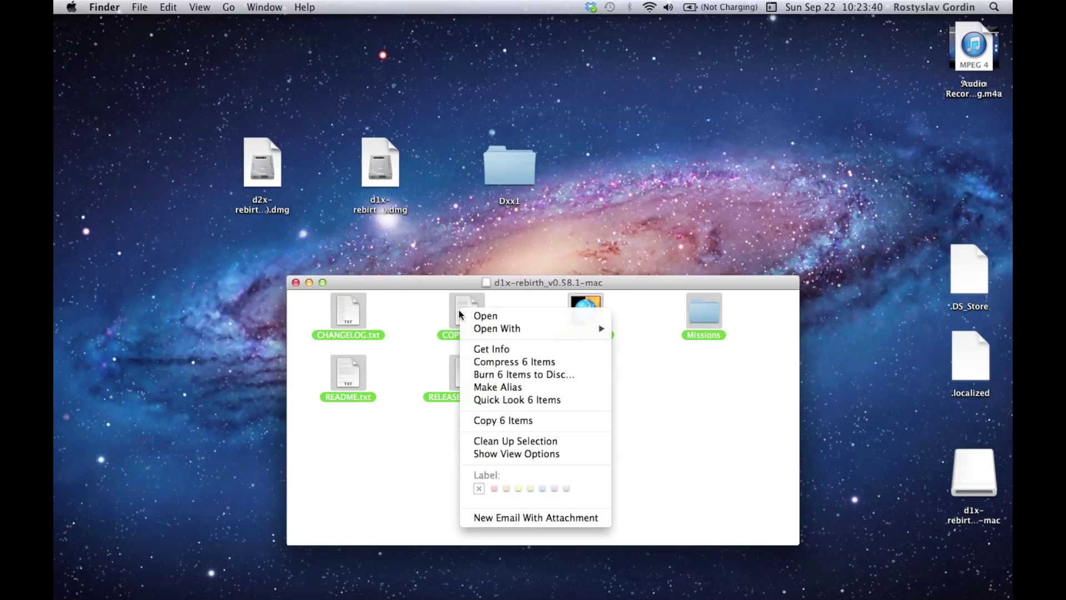
click(501, 424)
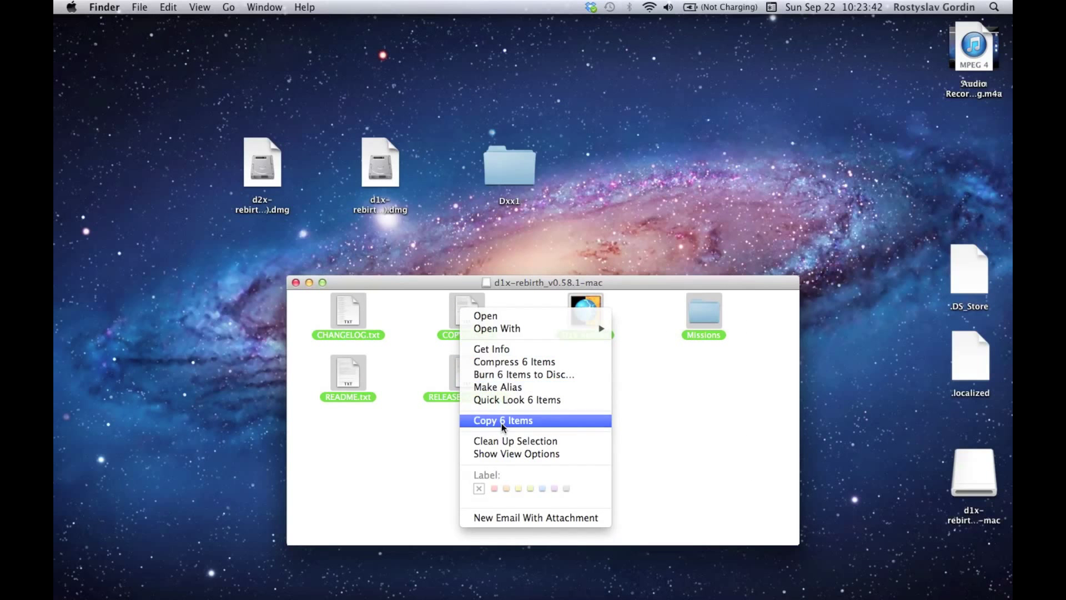
Step: Paste the six items into Dxx1 and close the Finder windows
double_click(519, 179)
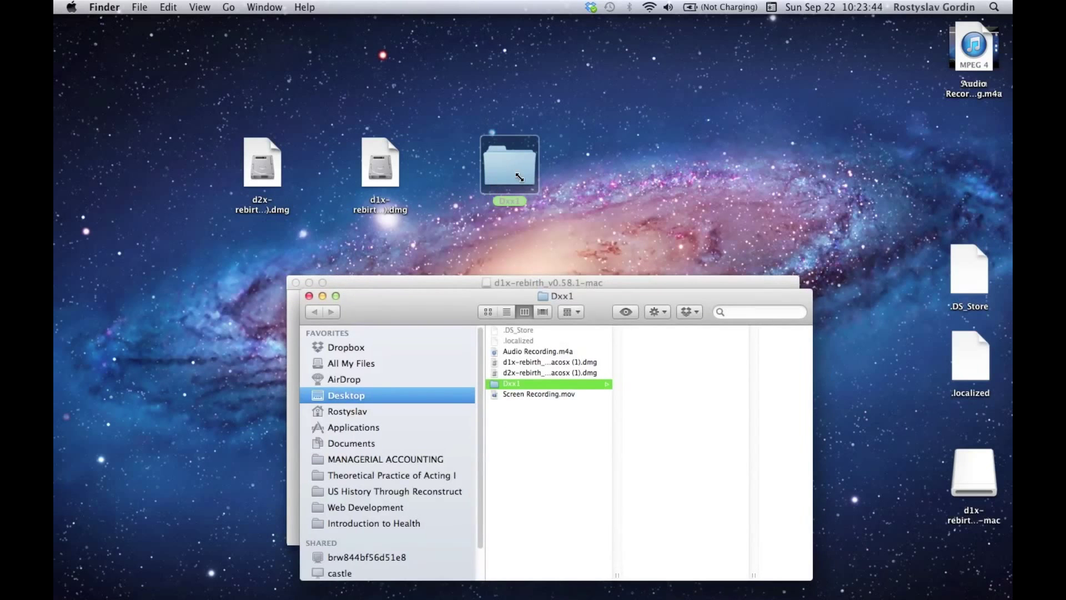
right_click(641, 367)
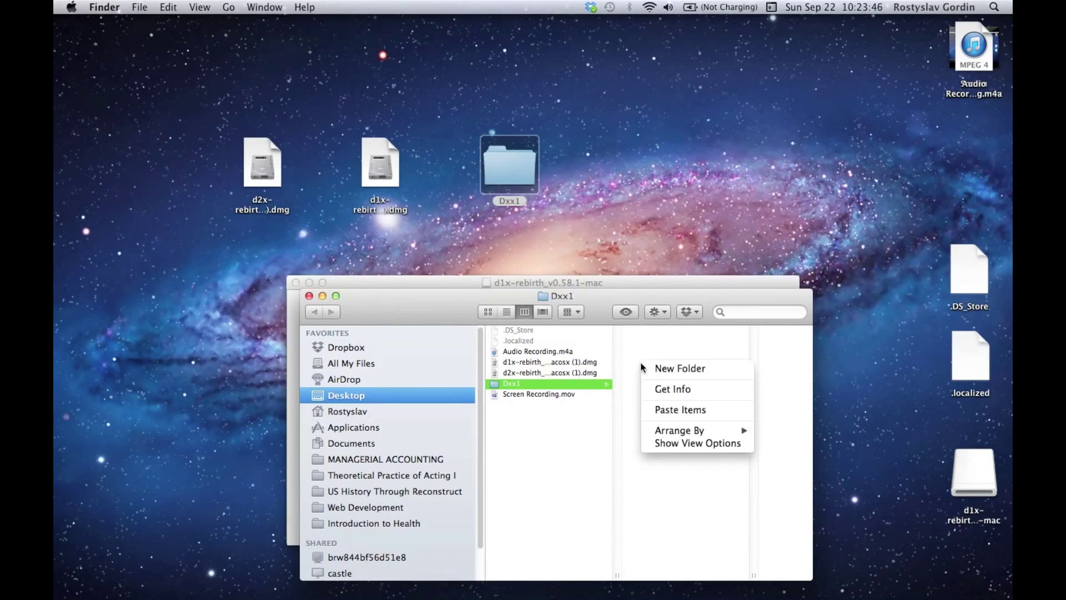
click(665, 411)
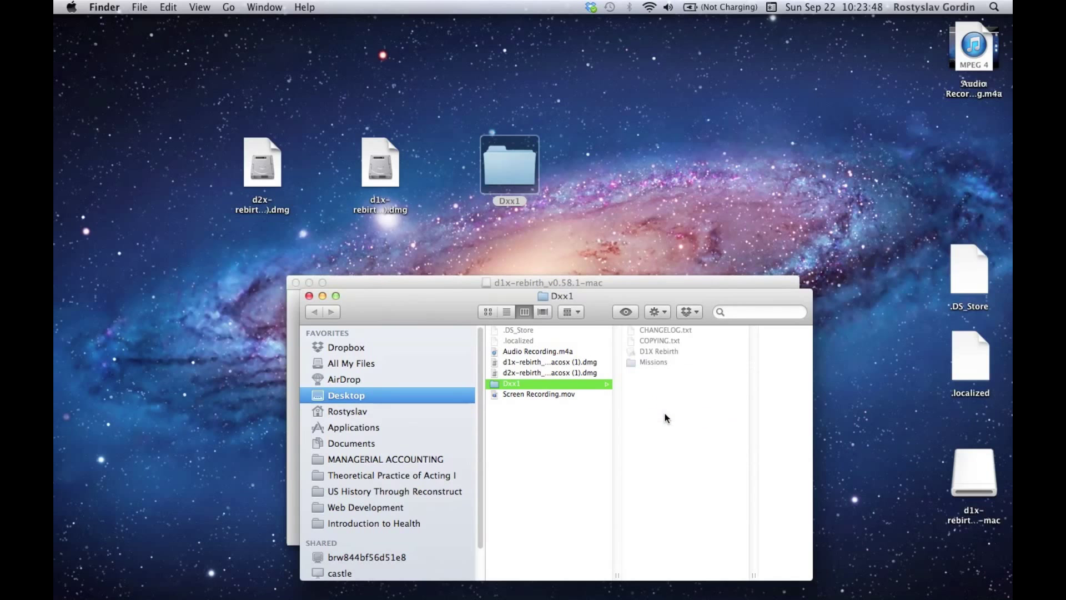
click(309, 296)
Step: Eject the d1x-rebirth disk and drag its dmg to the Trash
click(585, 325)
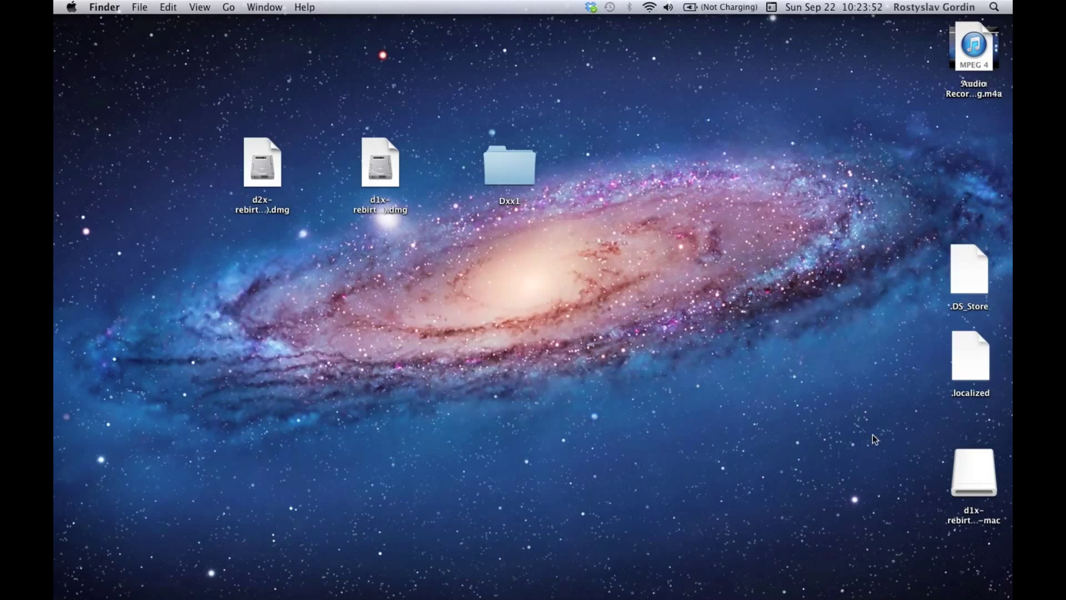
click(975, 468)
right_click(976, 468)
click(822, 381)
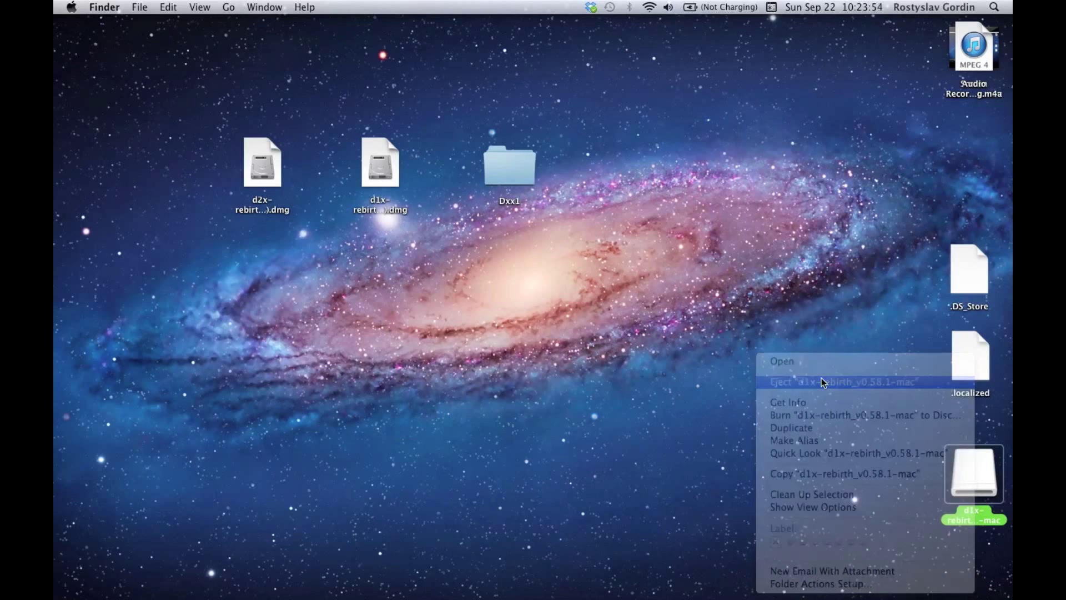
drag(378, 163, 991, 568)
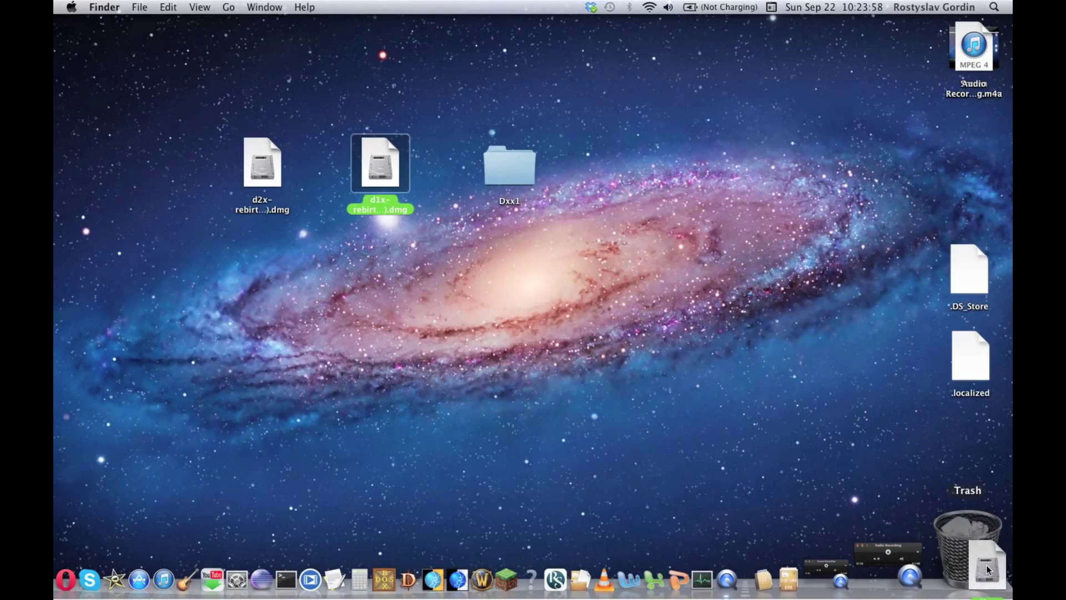
drag(992, 569, 986, 565)
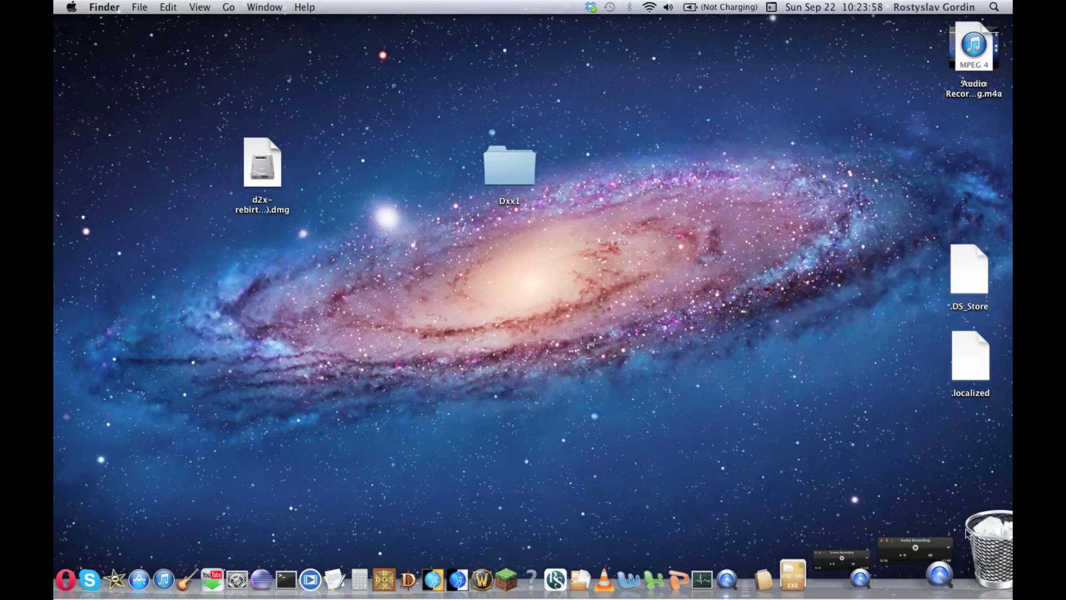
Step: Mount the d2x-rebirth disk image and move its window lower on screen
double_click(270, 169)
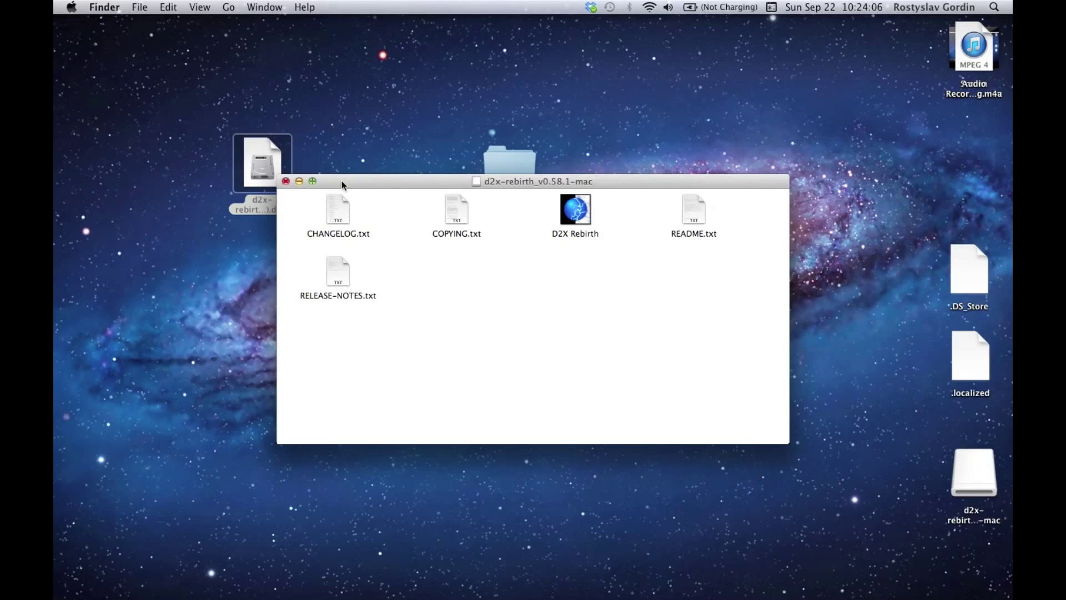
drag(401, 181, 381, 306)
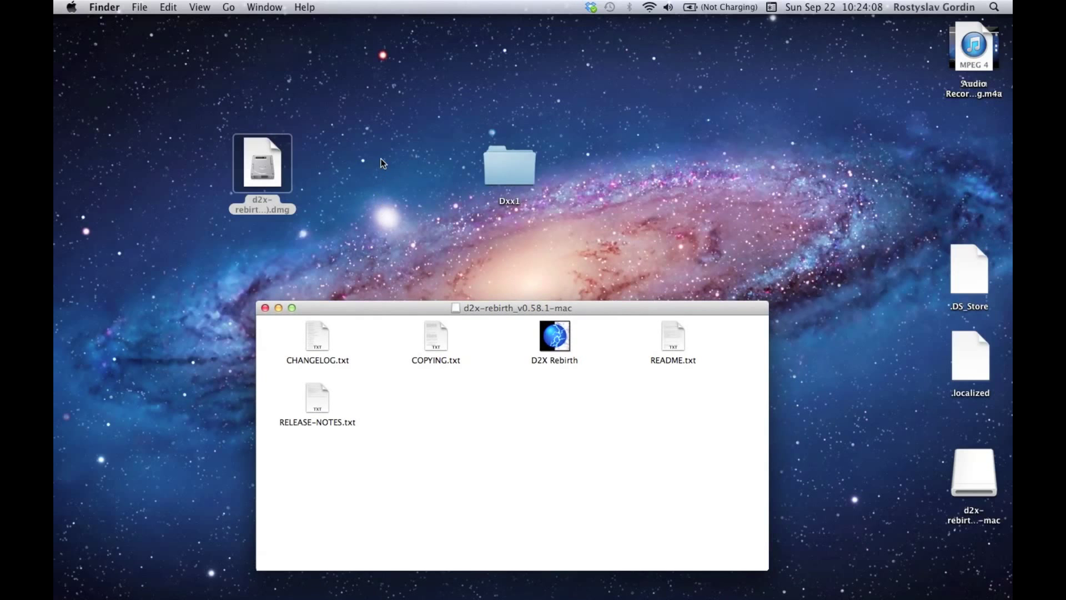
right_click(373, 162)
Step: Create a new desktop folder named Dxx2
click(387, 165)
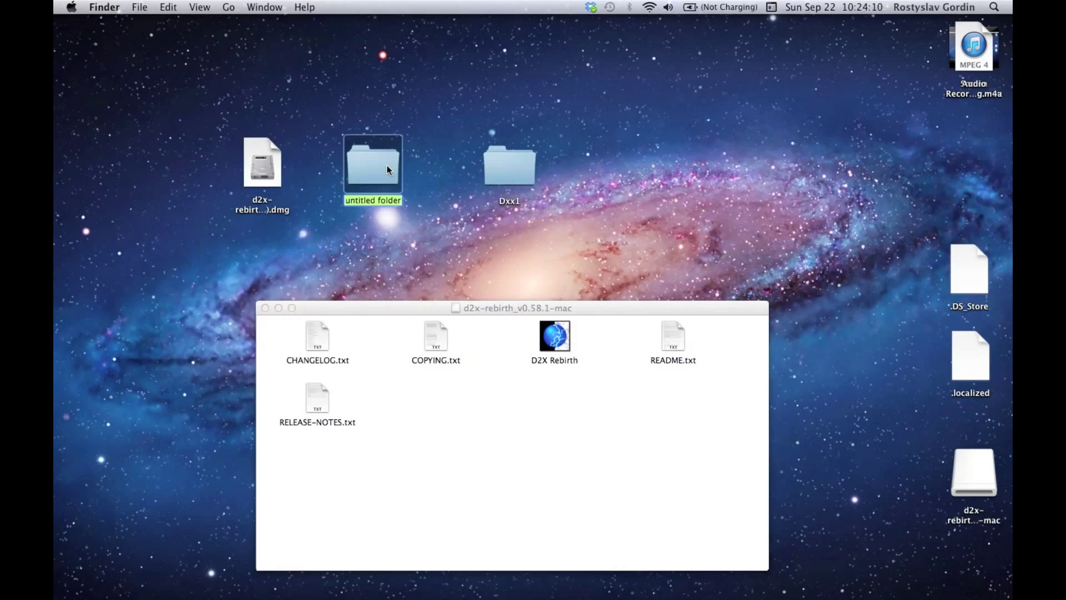
text(Dxx)
text(2)
click(424, 240)
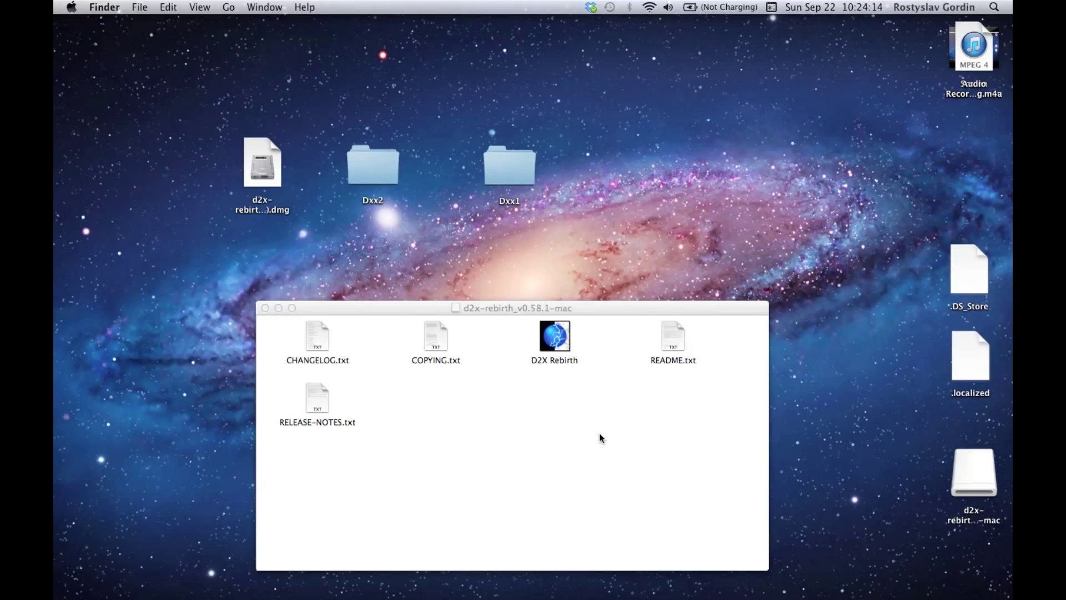
Step: Copy all five d2x-rebirth disk items into the Dxx2 folder
drag(705, 507, 309, 335)
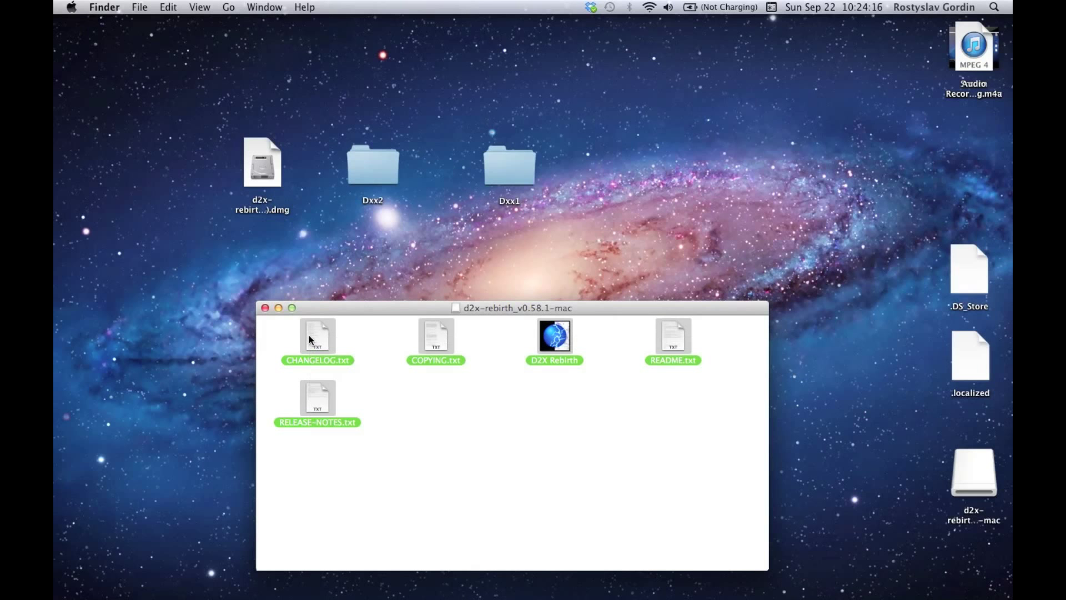
right_click(574, 347)
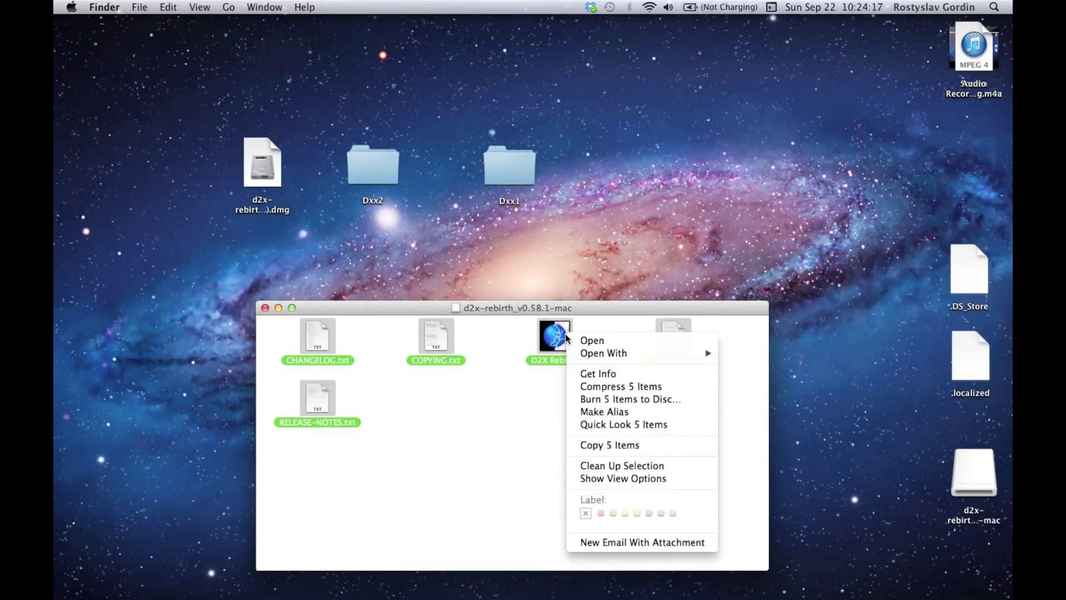
click(605, 444)
click(265, 309)
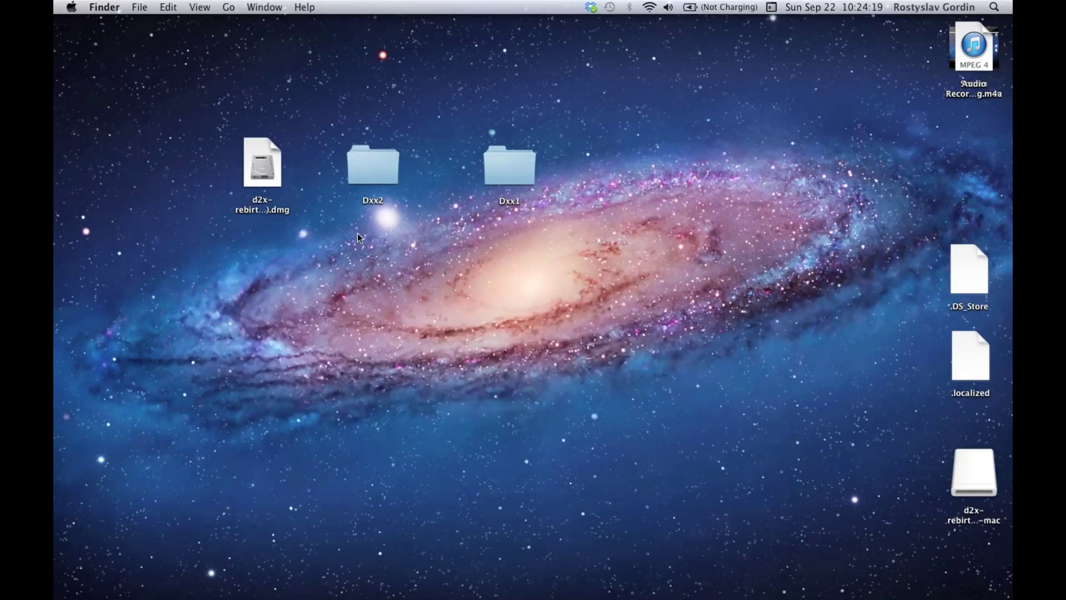
double_click(380, 176)
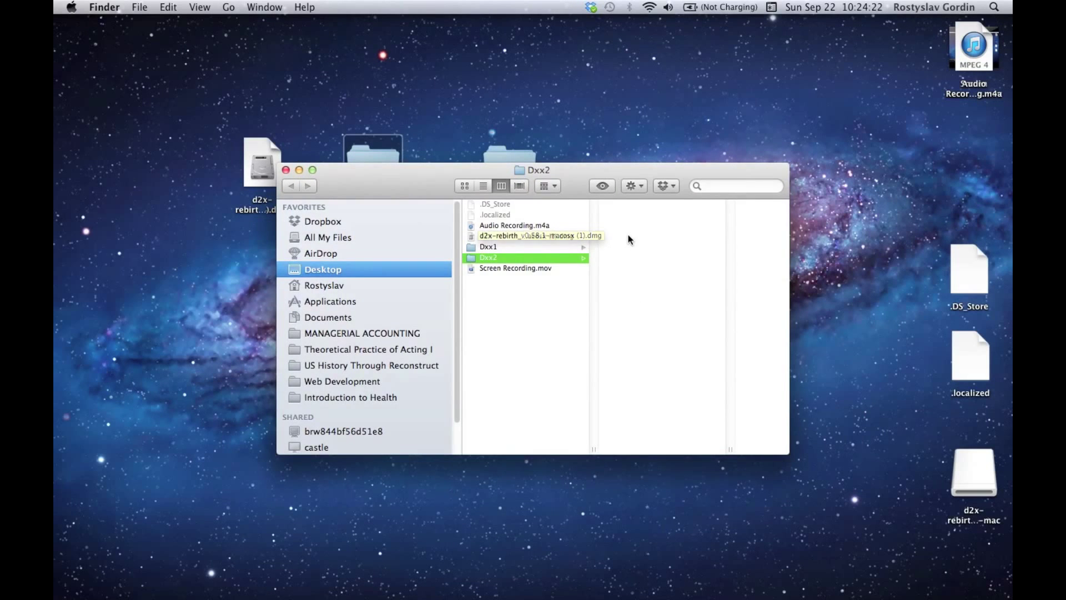
right_click(628, 236)
click(655, 282)
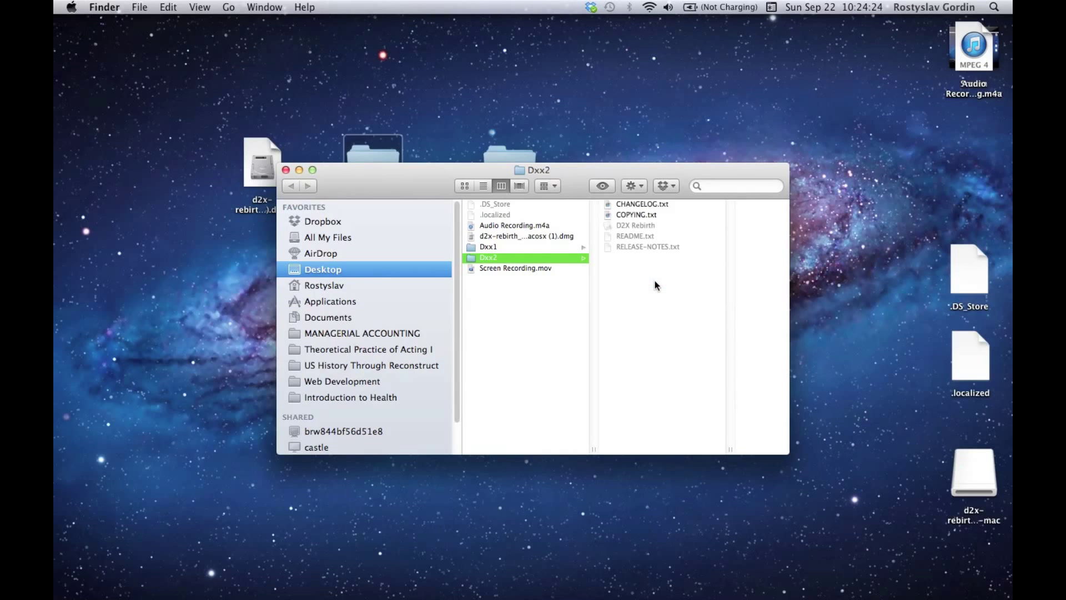
Step: Close Dxx2, eject the d2x-rebirth disk and drag its dmg to the Trash
click(286, 169)
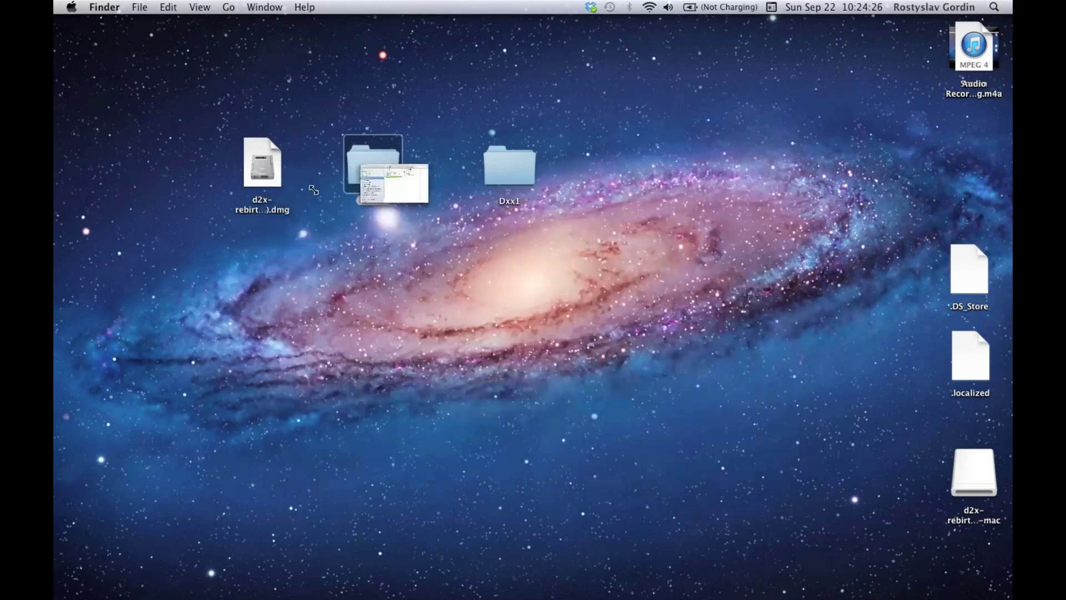
right_click(994, 478)
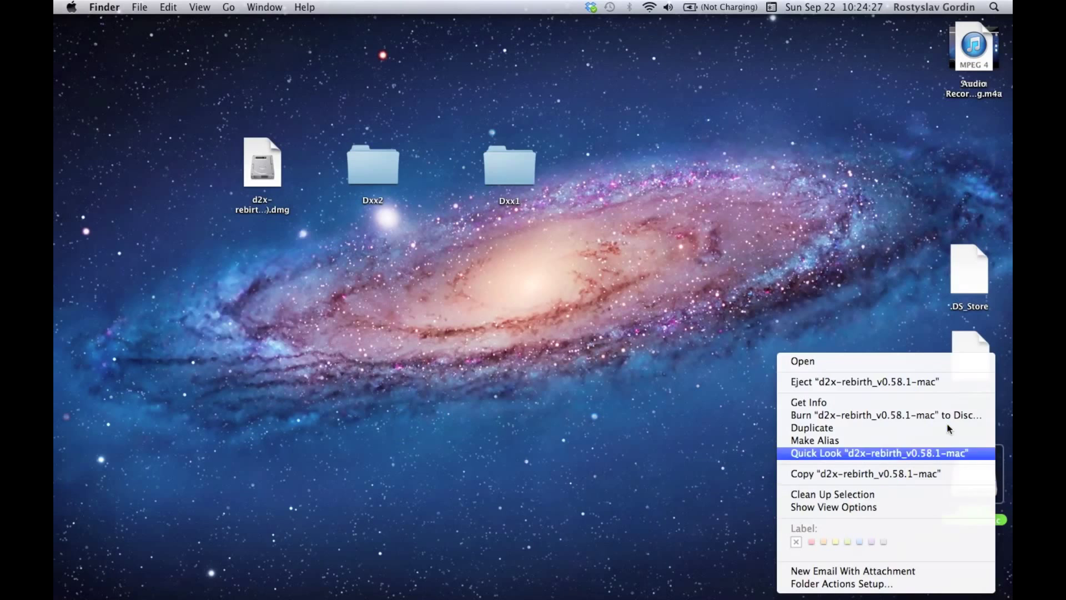
click(878, 377)
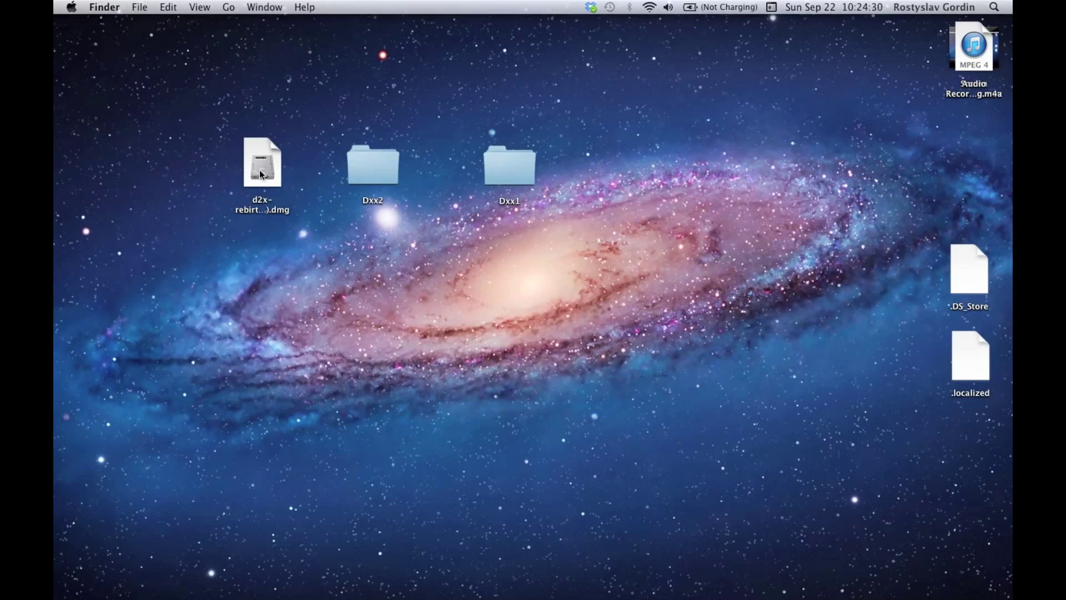
drag(259, 169, 983, 592)
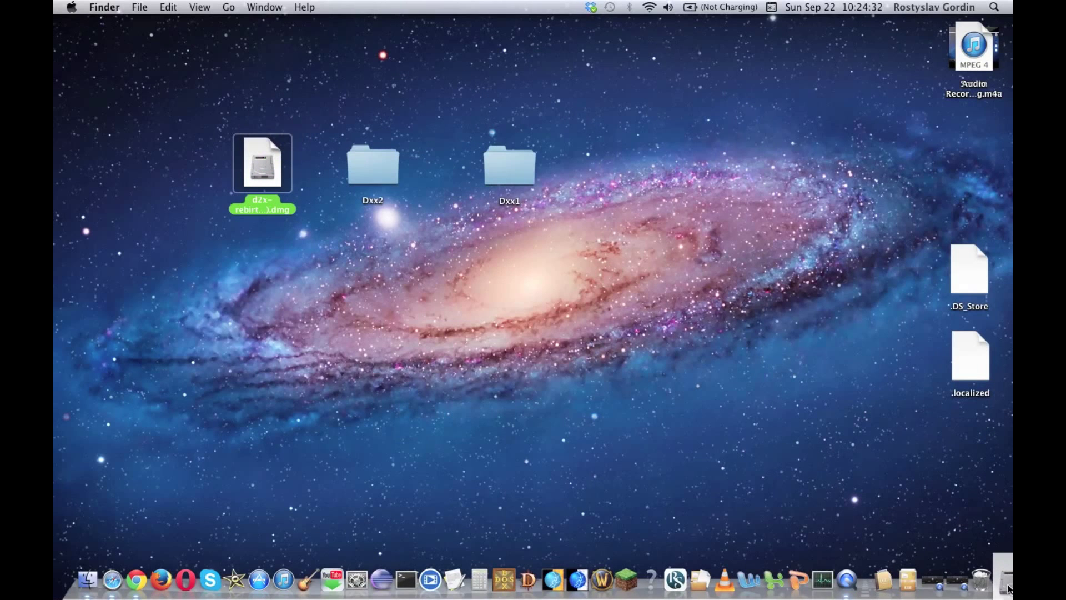
drag(1008, 589, 1006, 585)
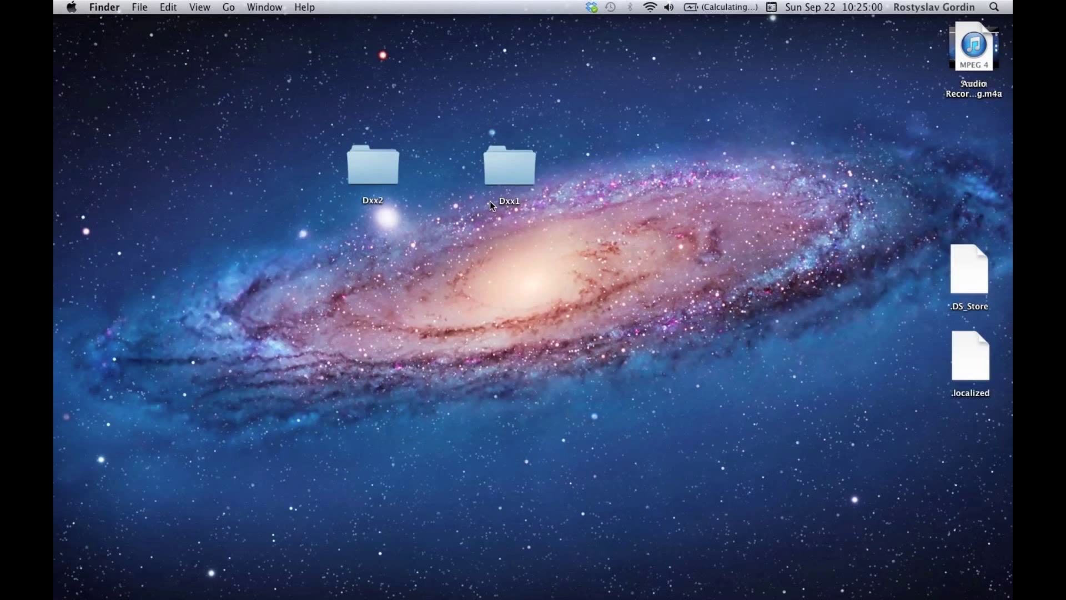
mouse_move(871, 550)
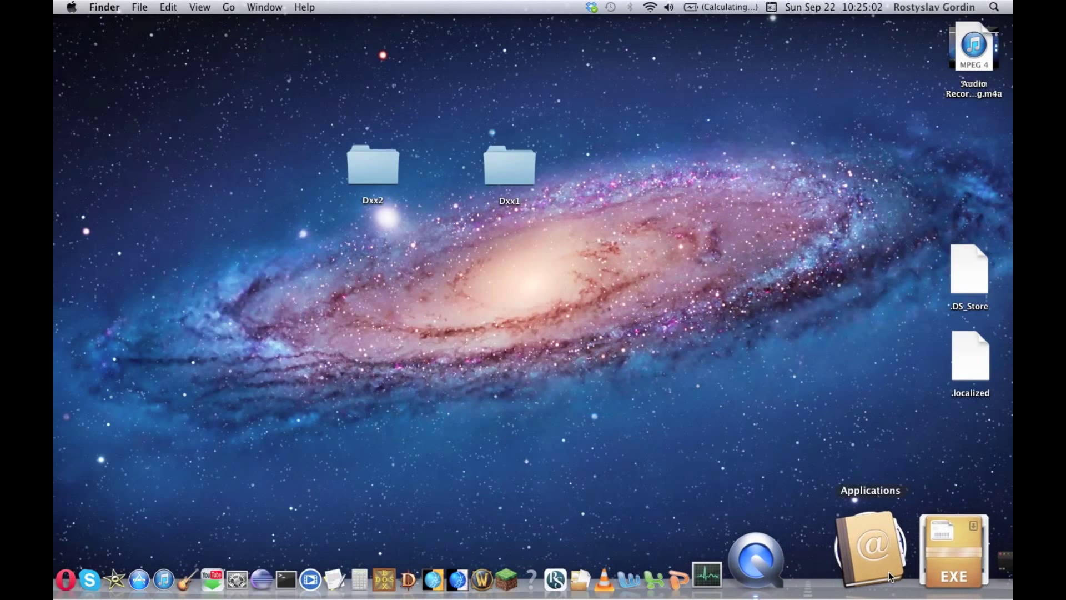
click(888, 571)
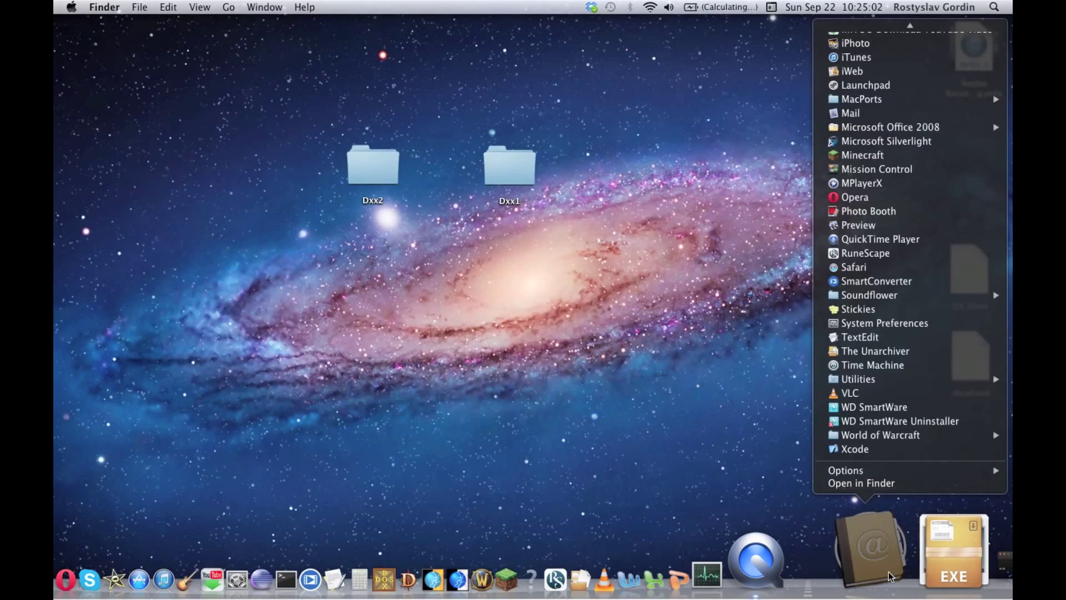
Step: Open the Descent app package in Applications' Descent 1+2 folder to its Contents/Resources folder
click(872, 487)
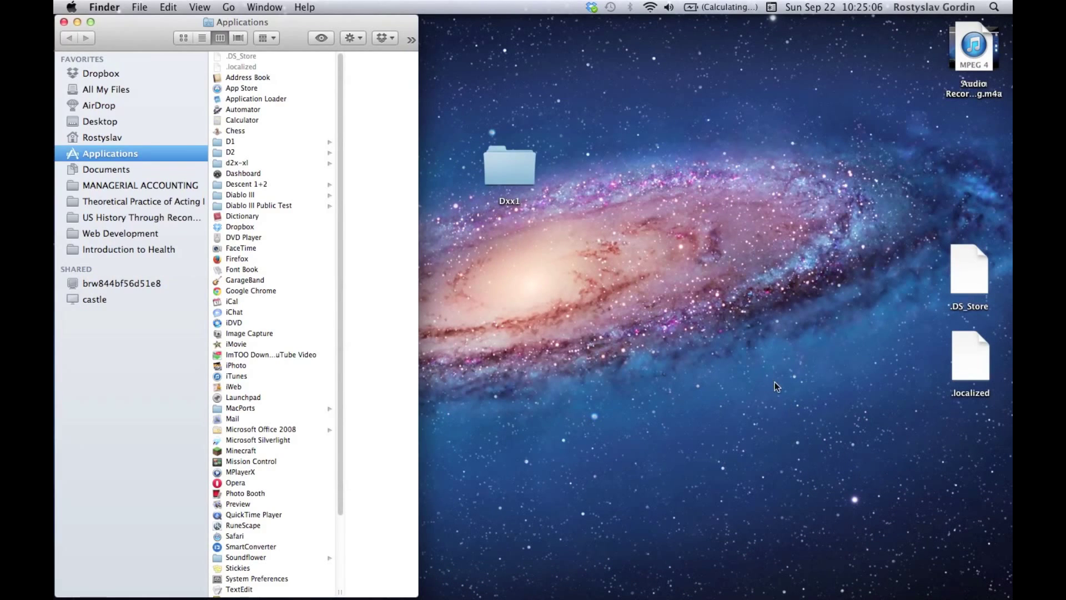
click(259, 186)
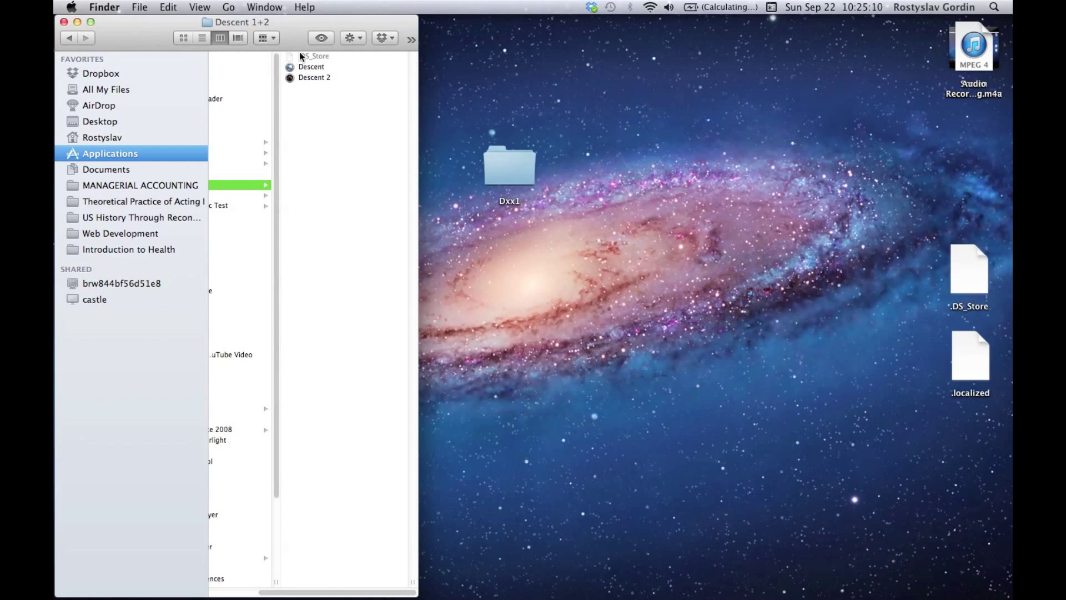
drag(298, 35, 296, 263)
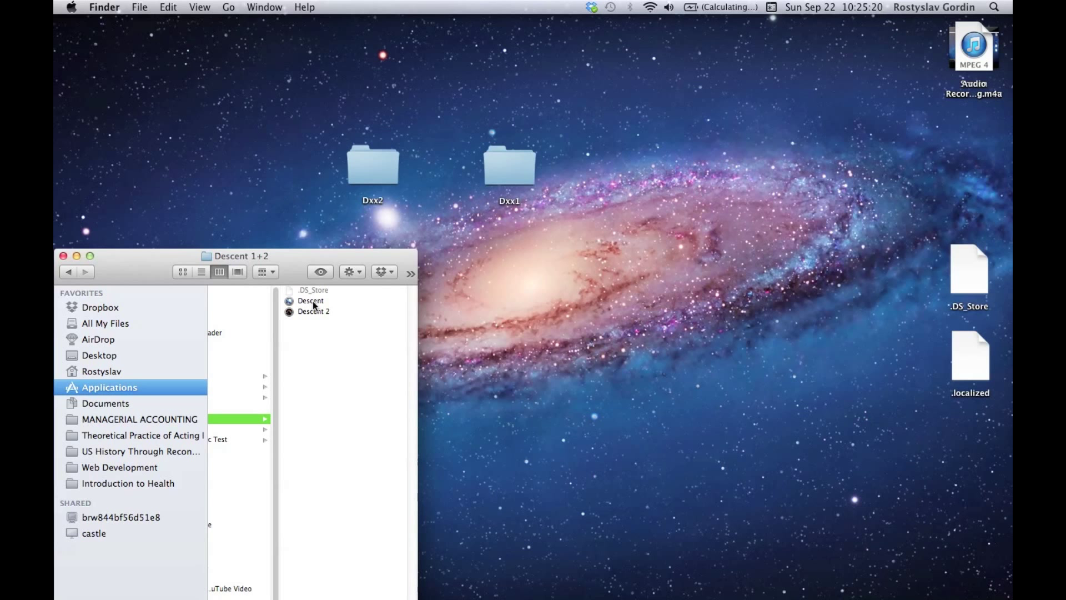
right_click(314, 305)
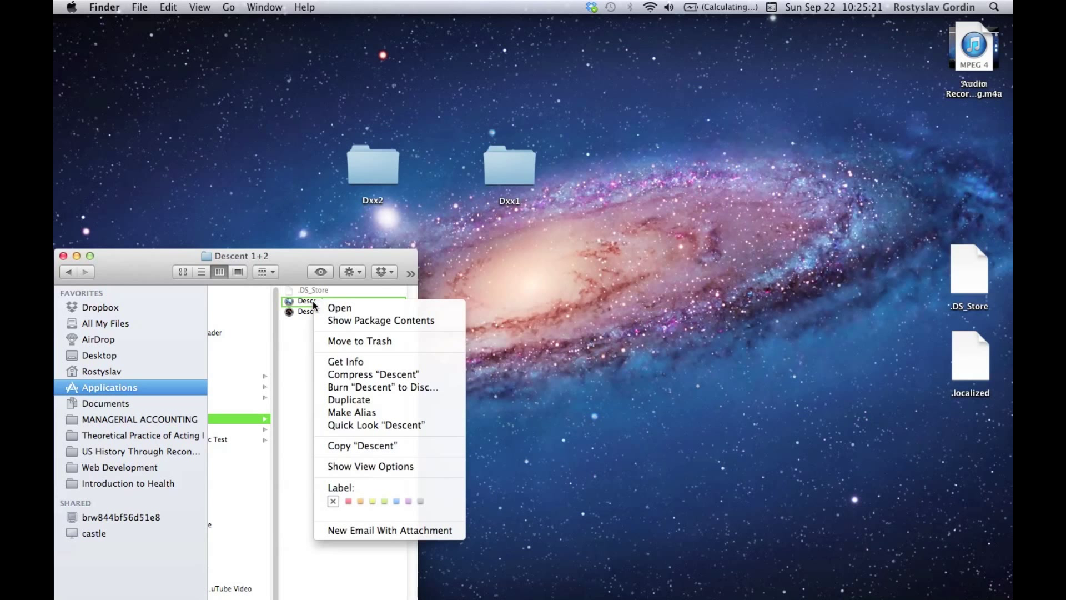
click(348, 321)
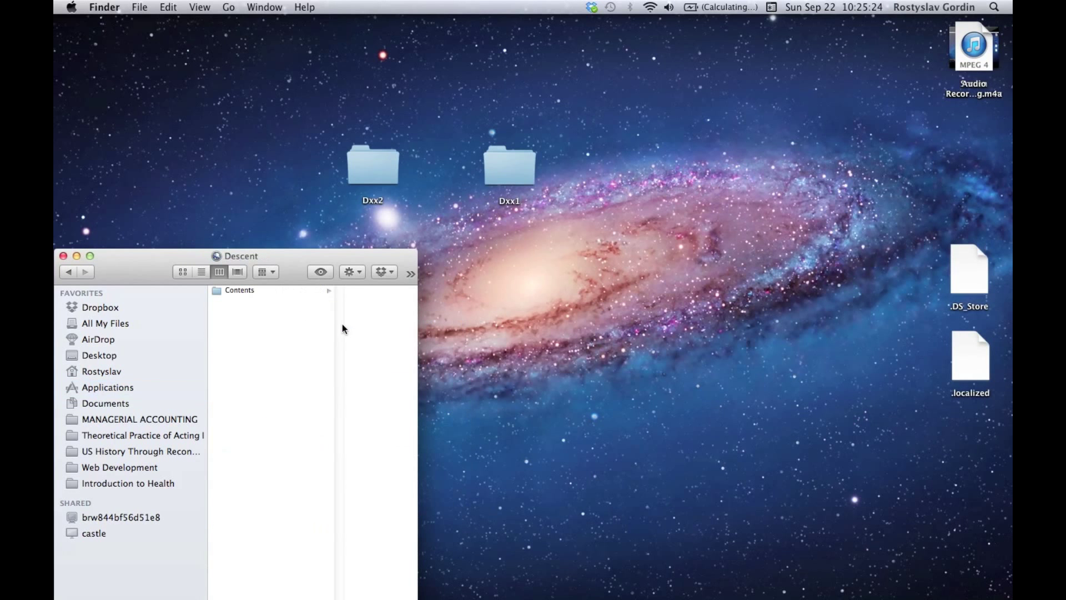
click(242, 292)
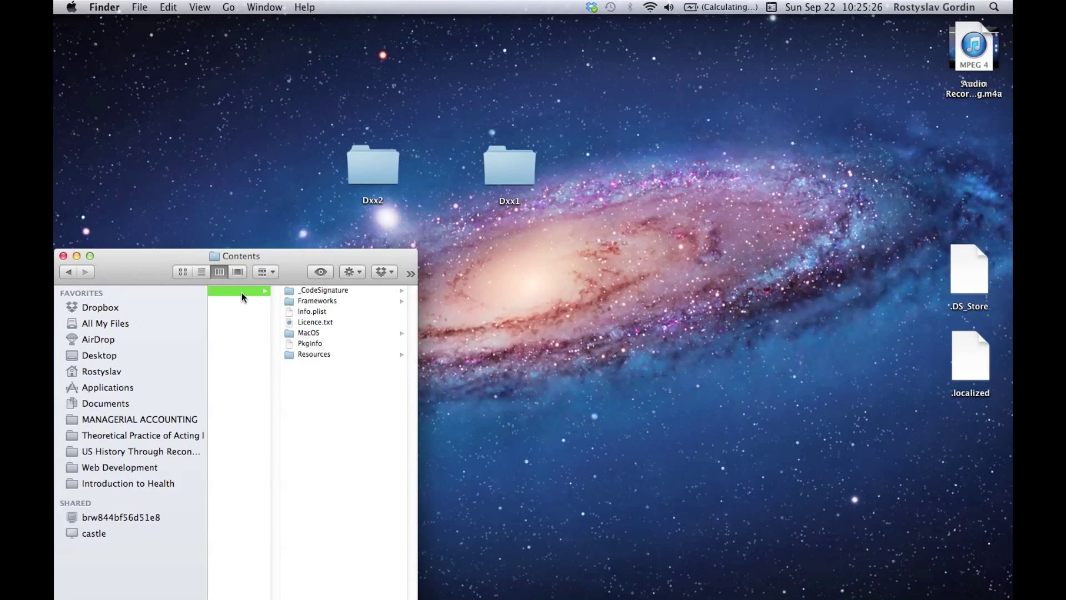
click(318, 354)
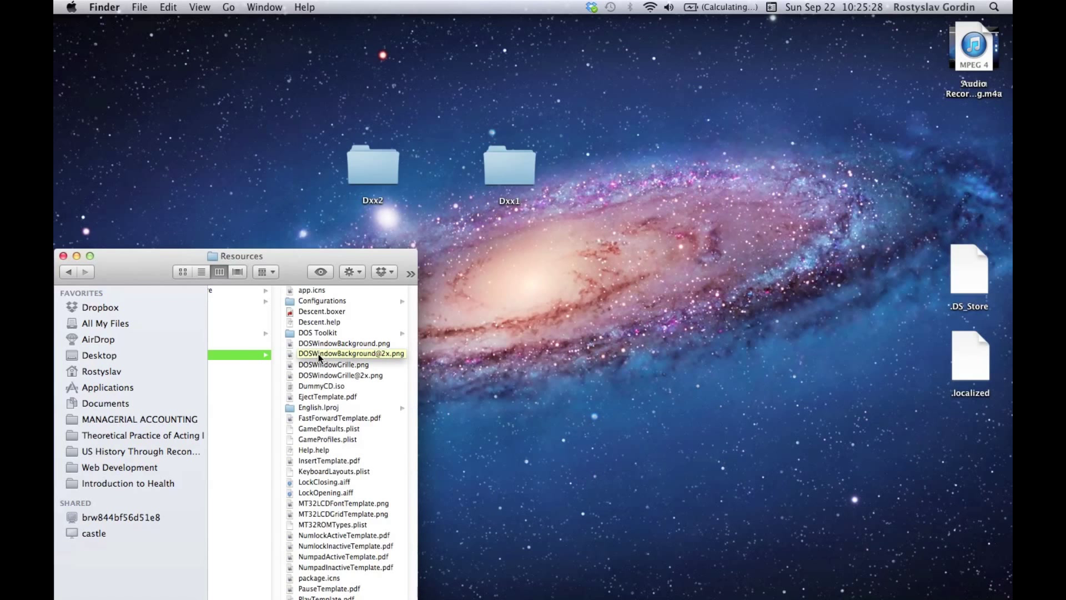
Step: Open the C Descent.harddisk folder inside the Descent.boxer package
right_click(317, 313)
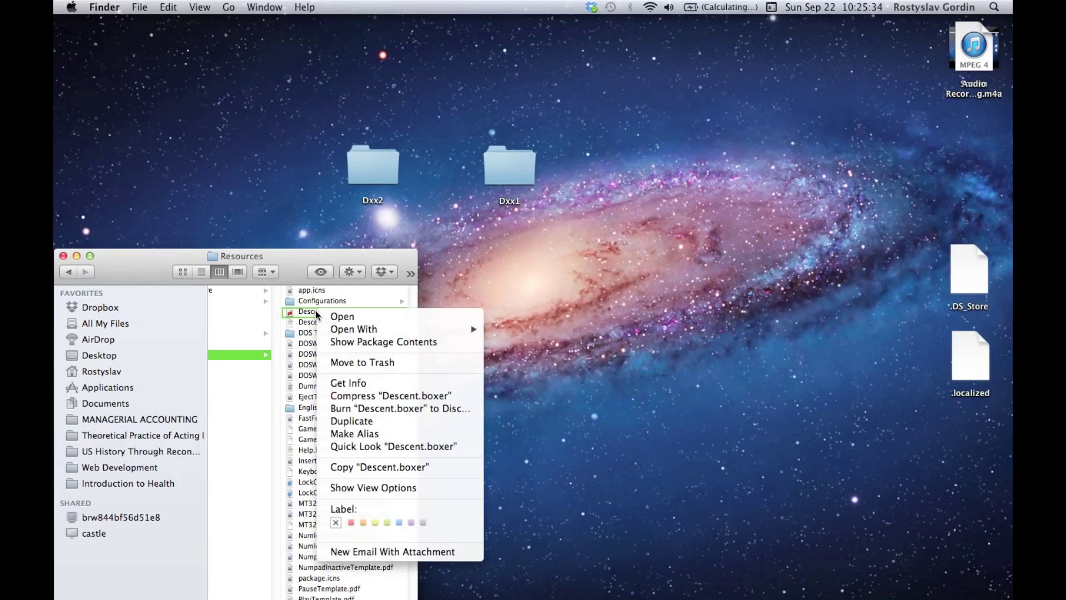
click(437, 344)
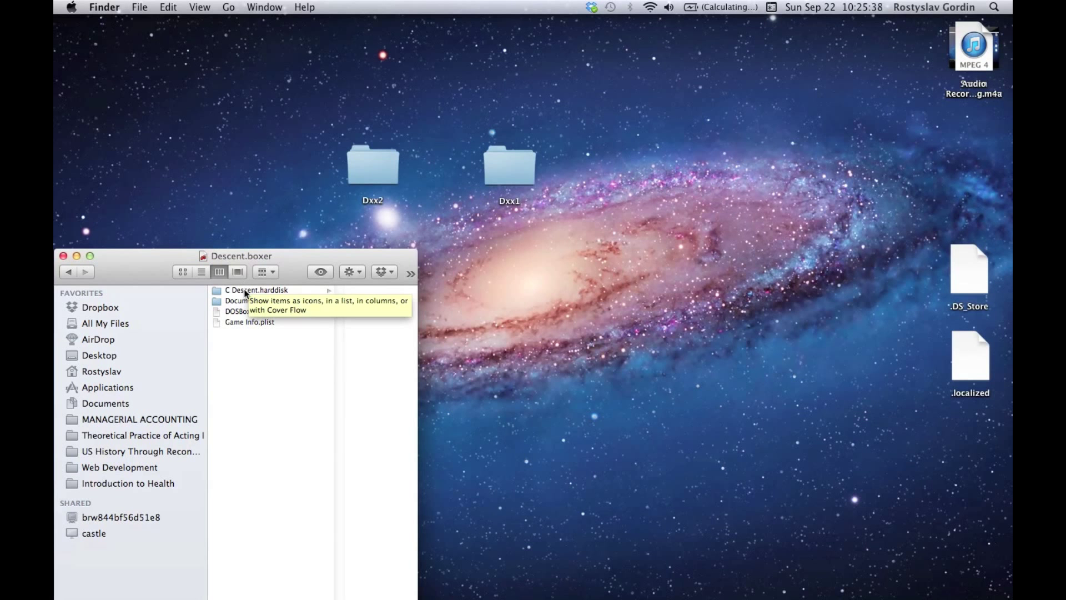
click(274, 292)
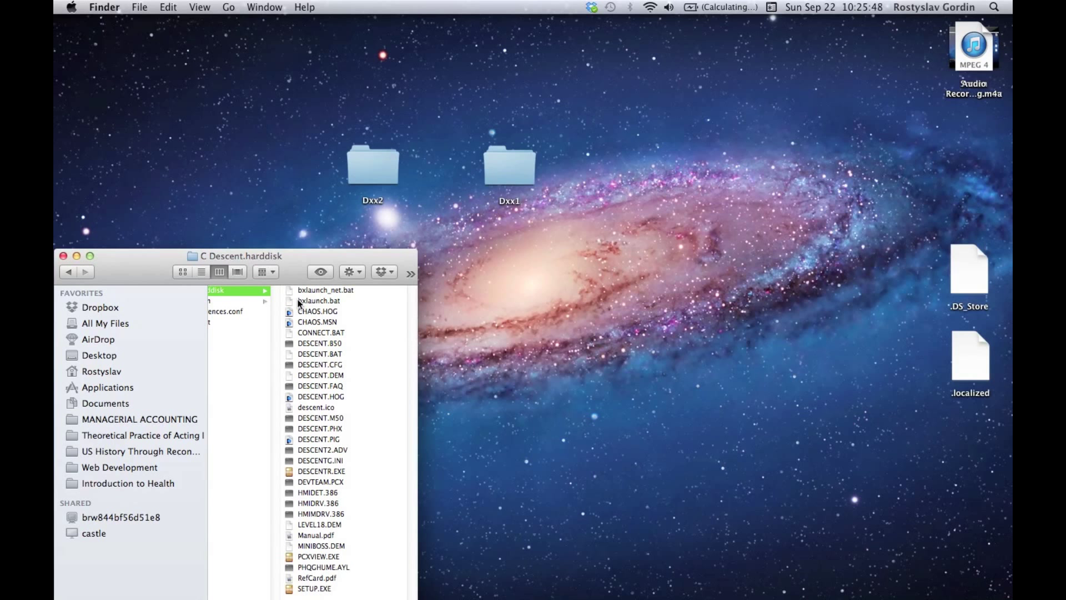
Step: Widen the window and select DESCENT.HOG and DESCENT.PIG together
click(327, 398)
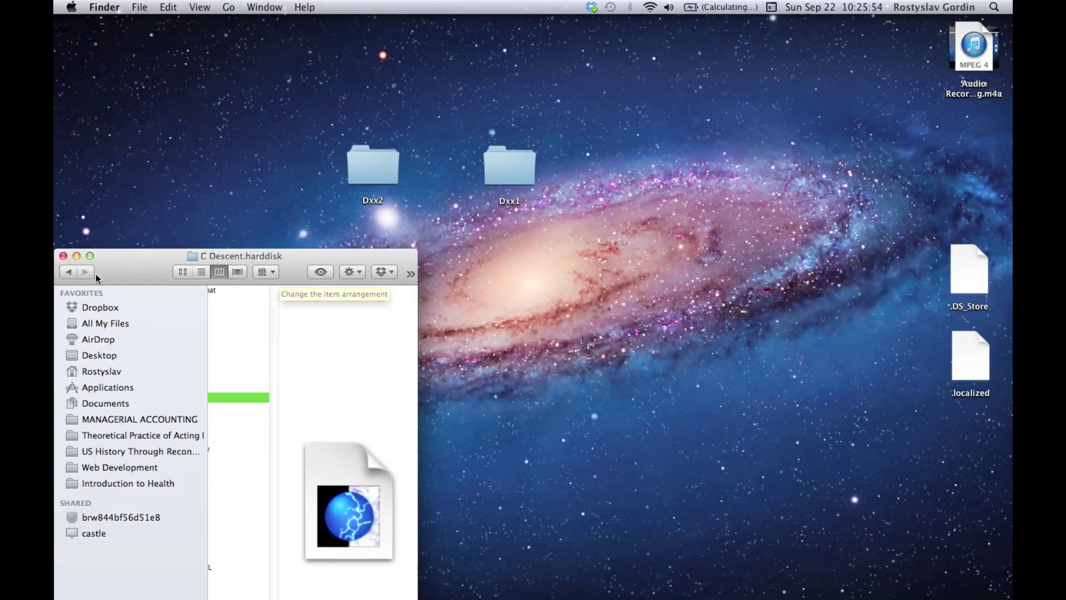
click(90, 256)
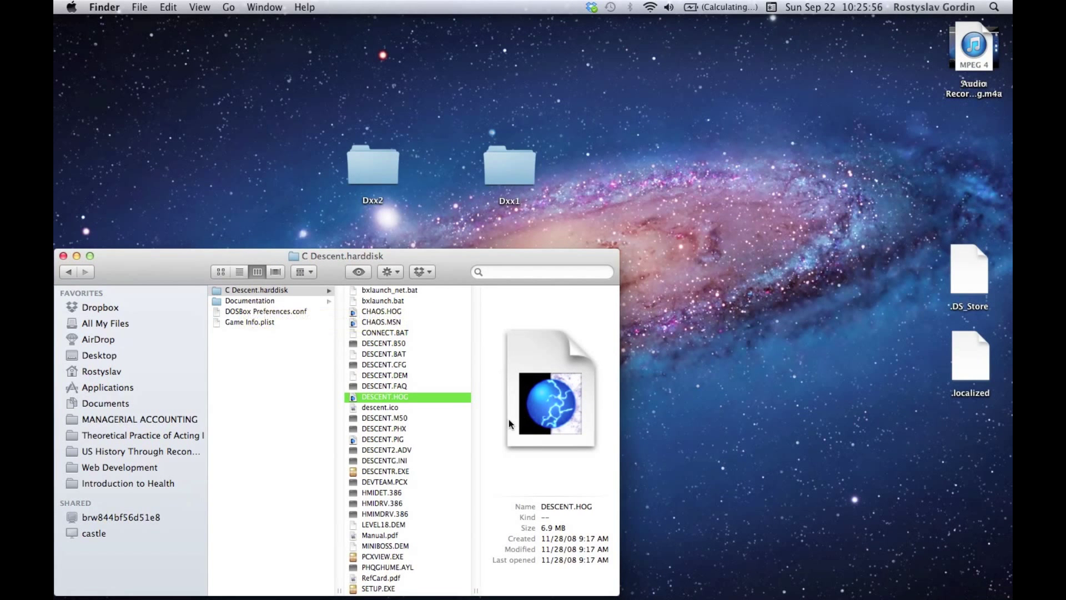
super+click(389, 438)
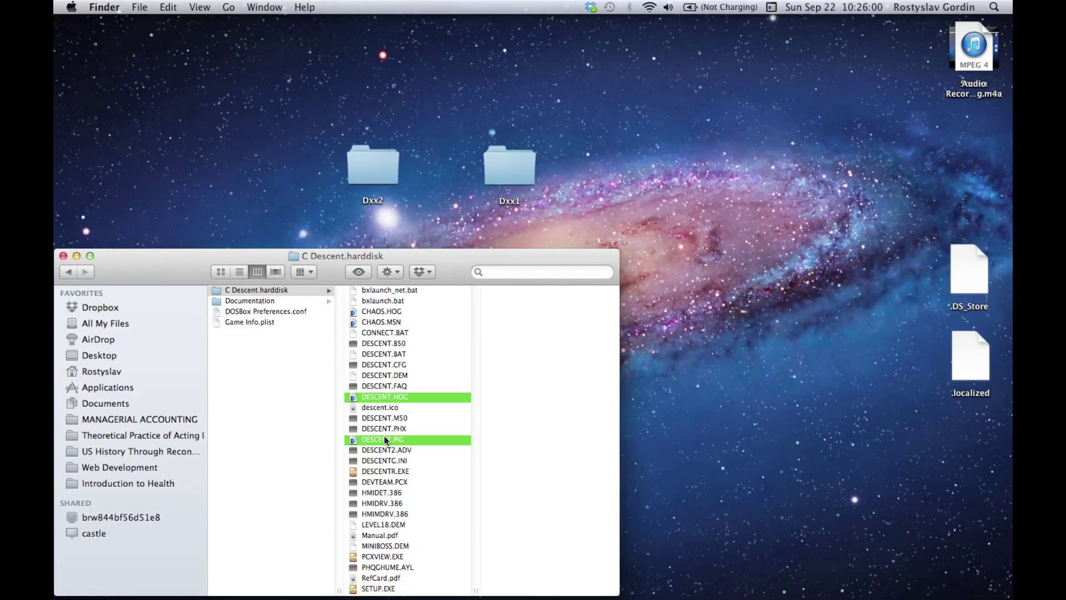
Step: Copy DESCENT.HOG and DESCENT.PIG and paste them into the Dxx1 desktop folder
right_click(387, 439)
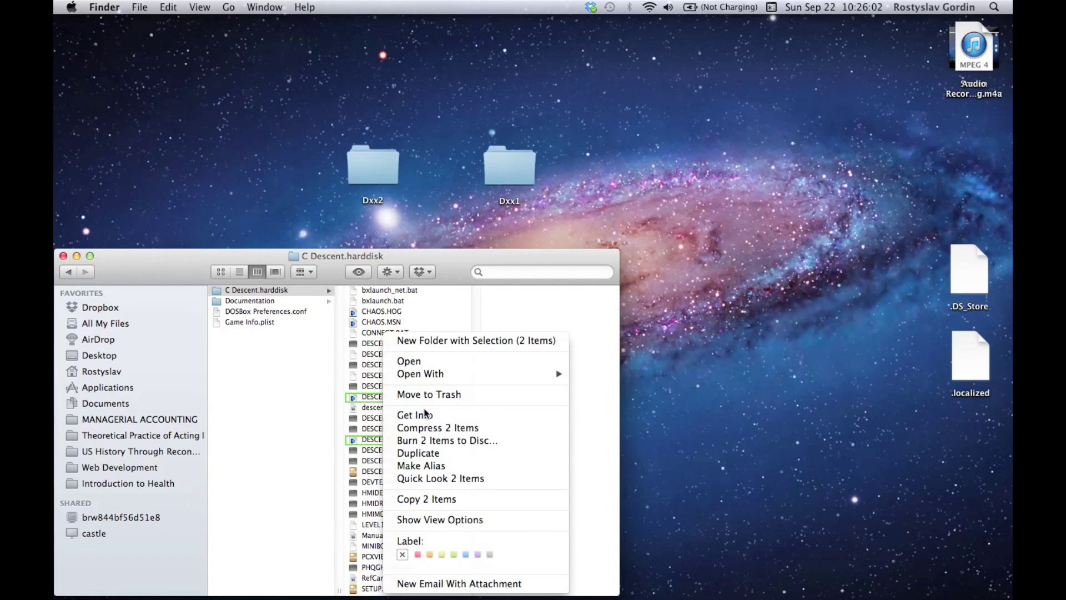
click(422, 498)
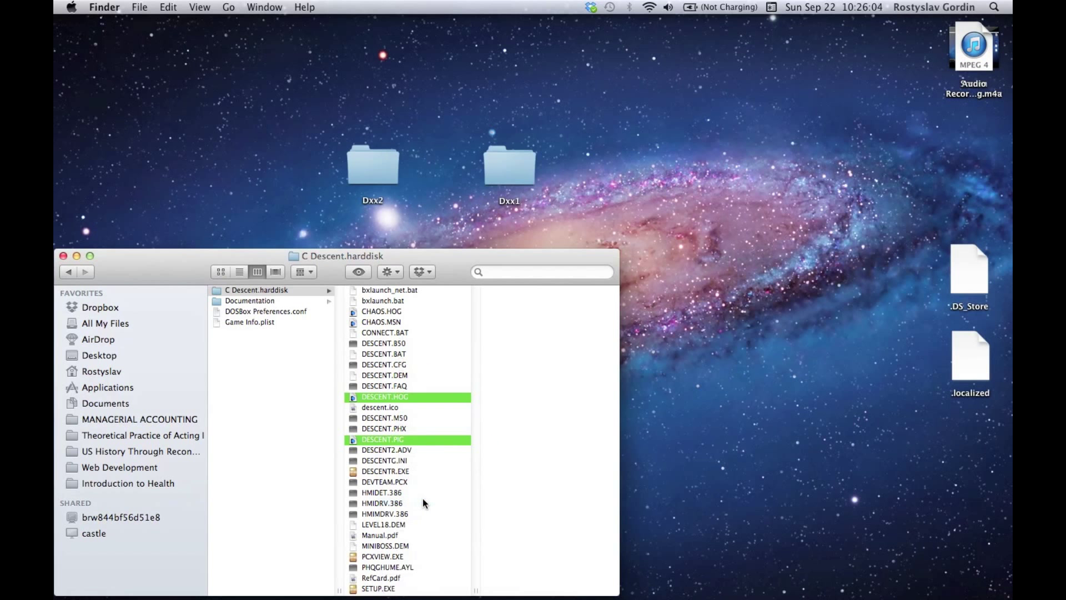
double_click(514, 169)
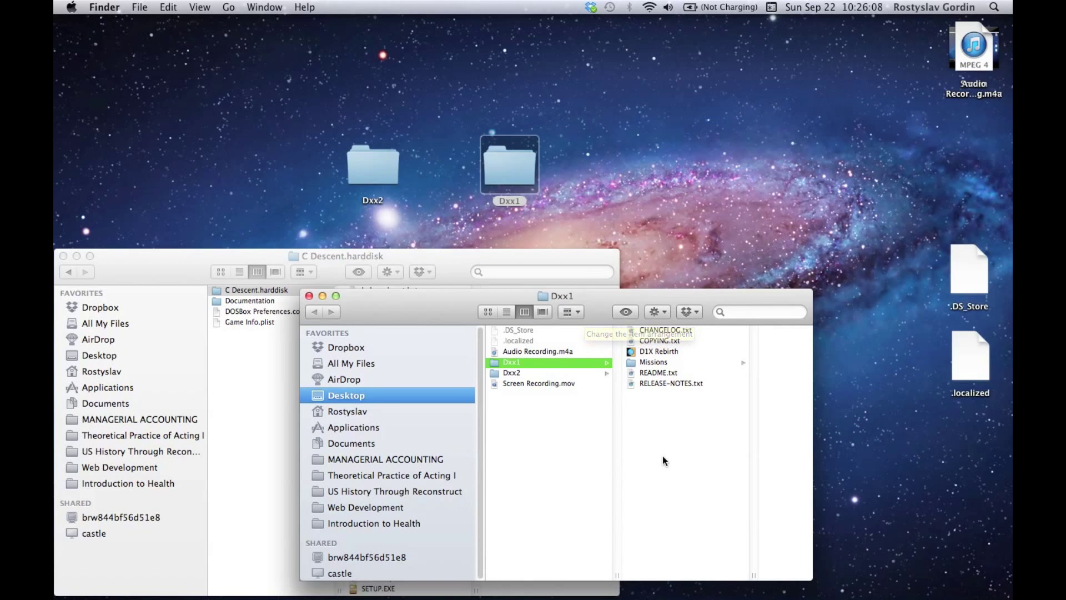
right_click(662, 455)
click(692, 503)
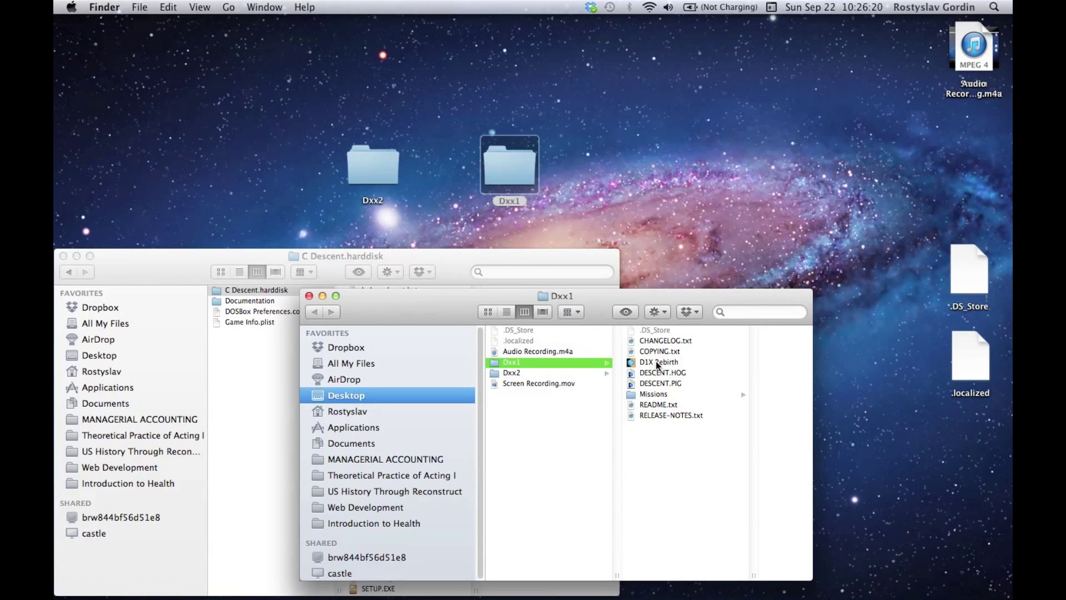
Step: Close the Dxx1 window and return to the Descent 1+2 applications folder
click(309, 296)
click(60, 270)
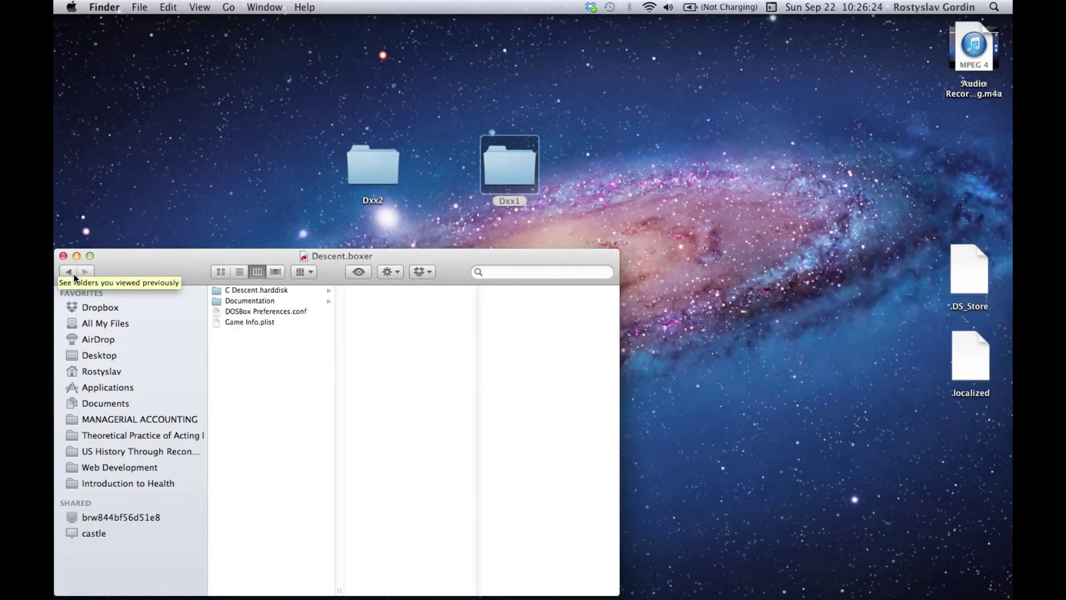
click(72, 275)
click(72, 274)
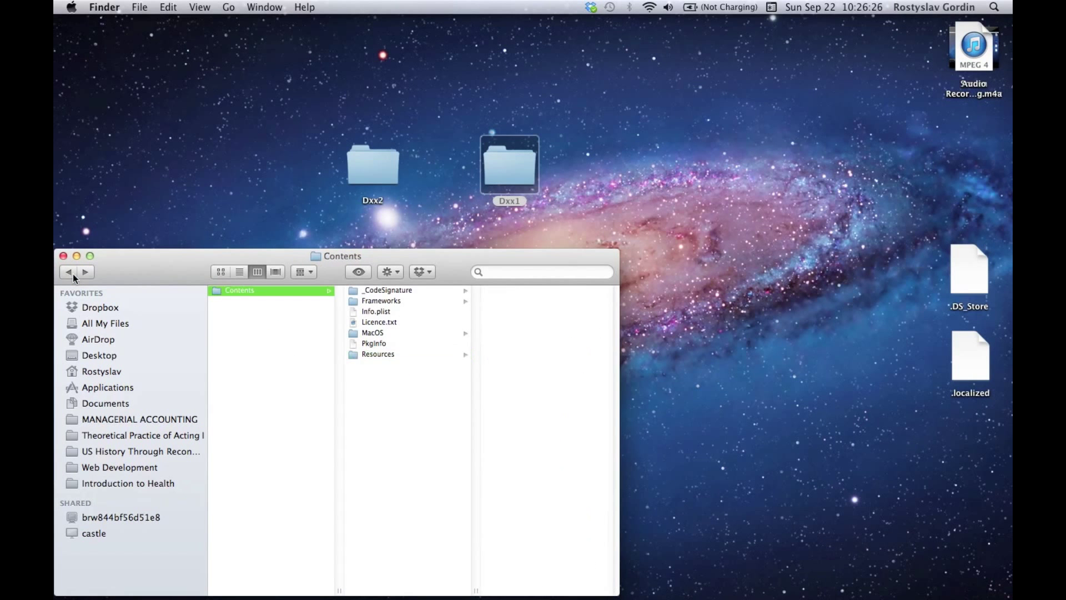
click(73, 275)
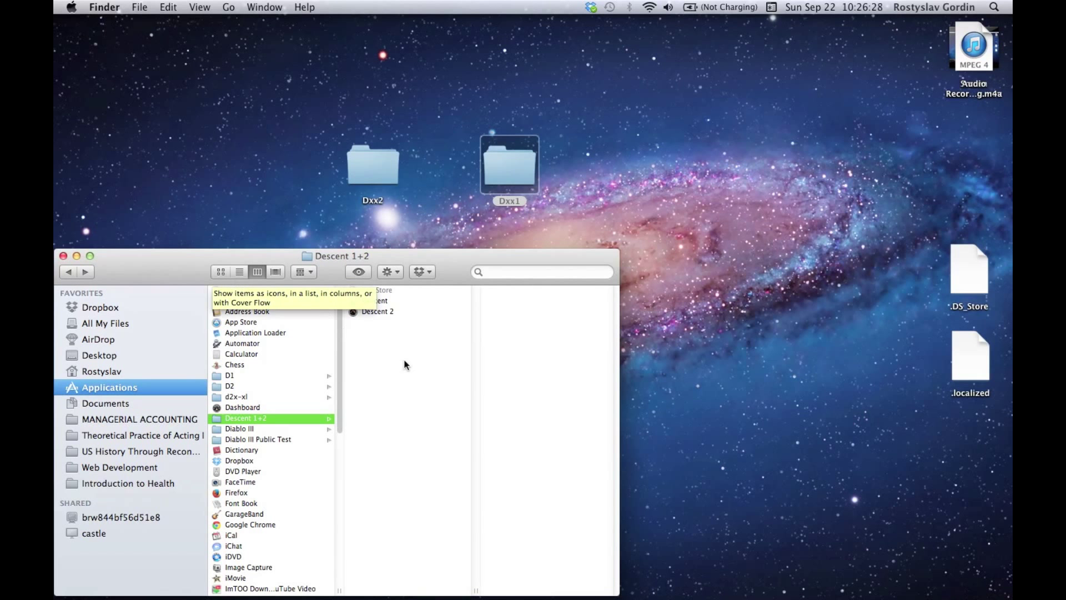
Step: Browse into the Descent 2 app's Contents > Resources and open the Descent 2.boxer package
right_click(379, 312)
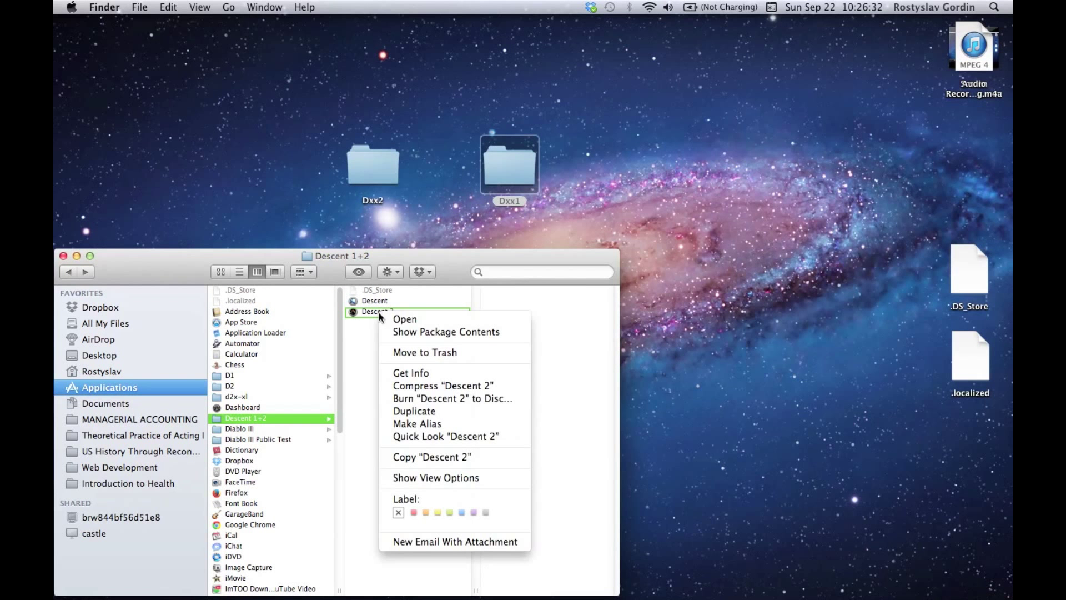
click(420, 332)
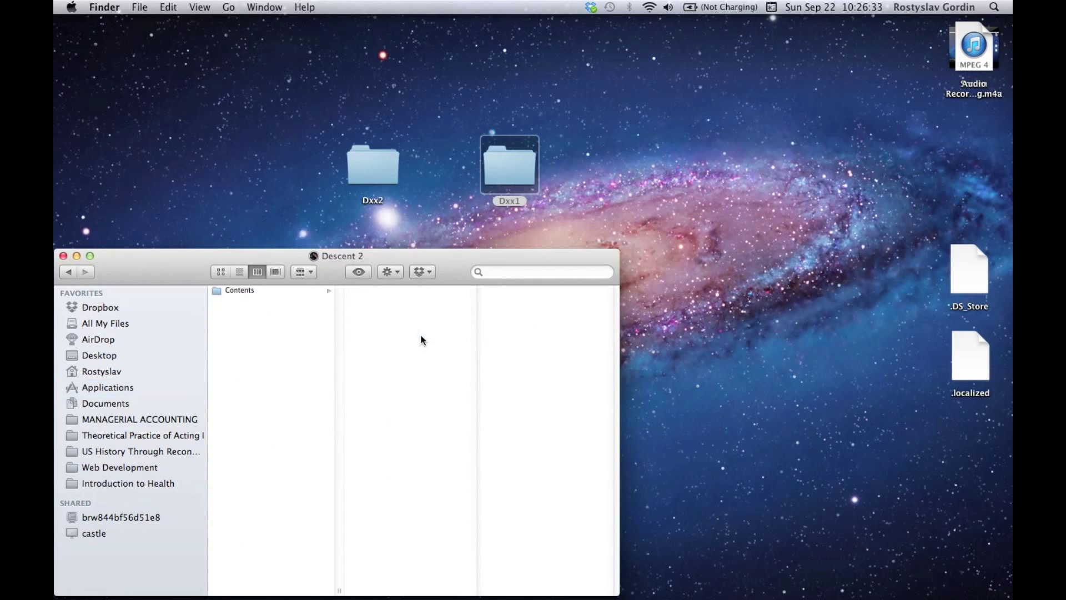
click(308, 291)
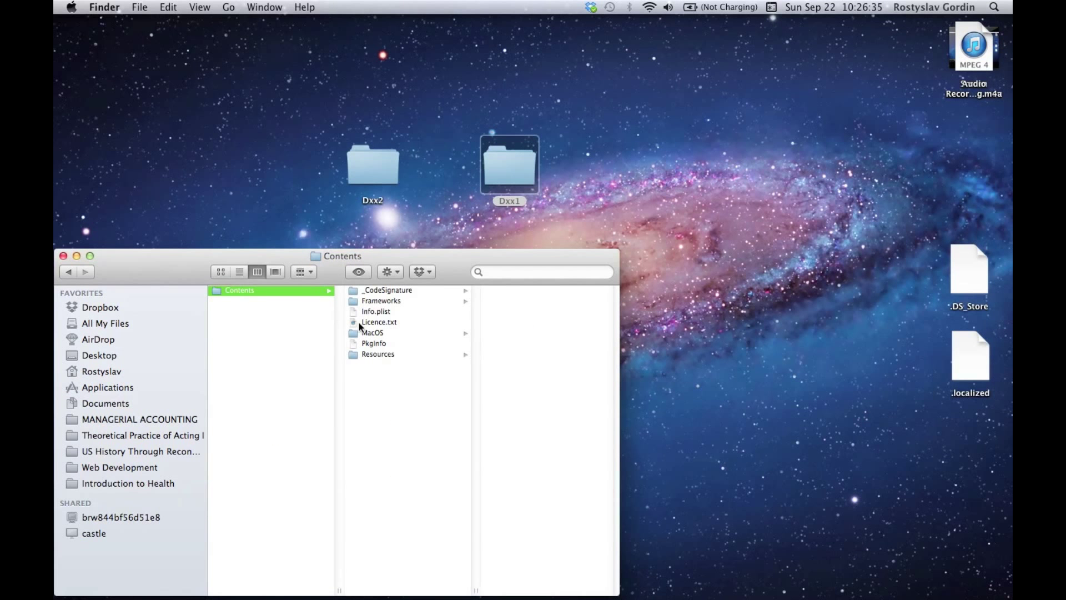
click(382, 355)
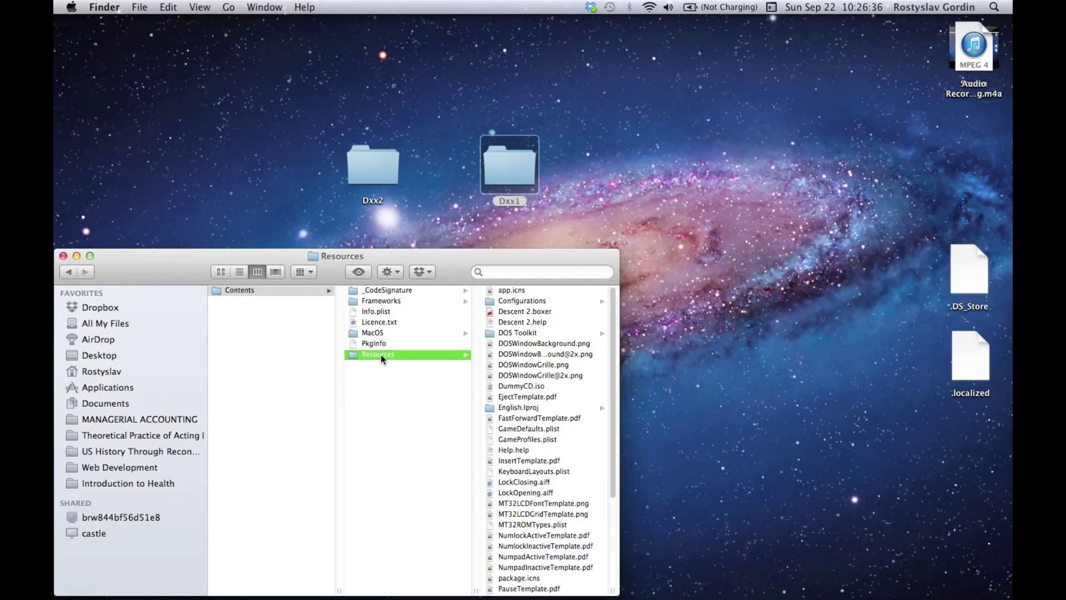
right_click(510, 312)
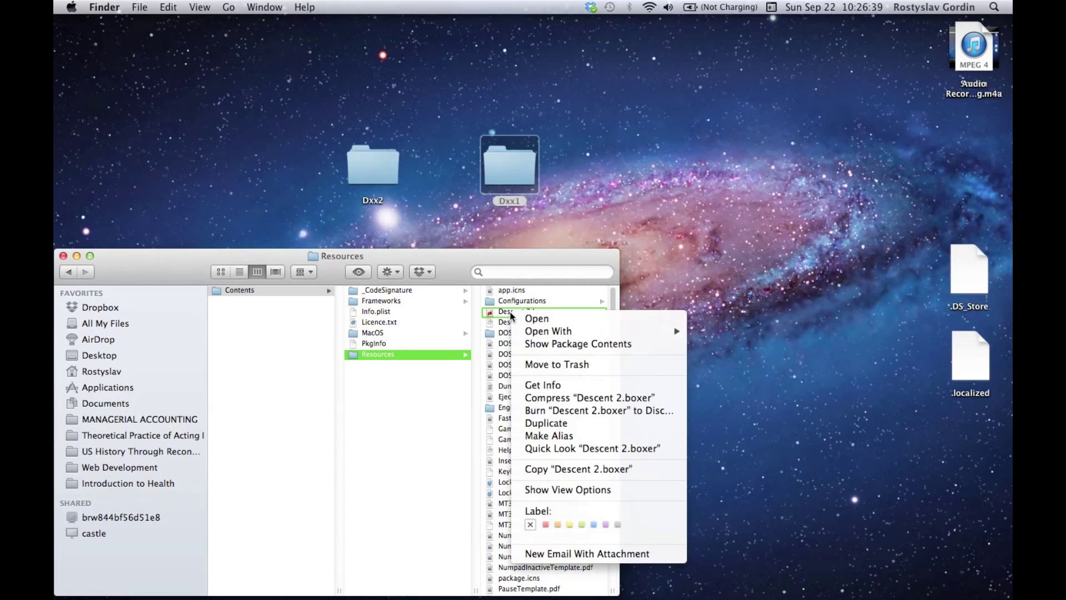
click(543, 348)
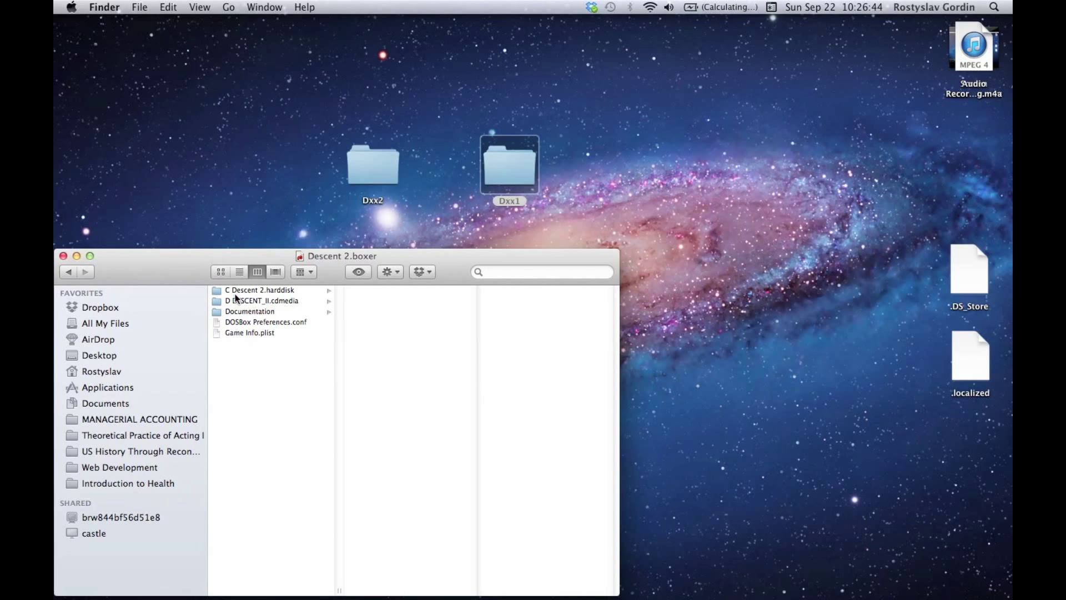
Step: Open C Descent 2.harddisk, then move the window up and enlarge it to list every file
click(279, 291)
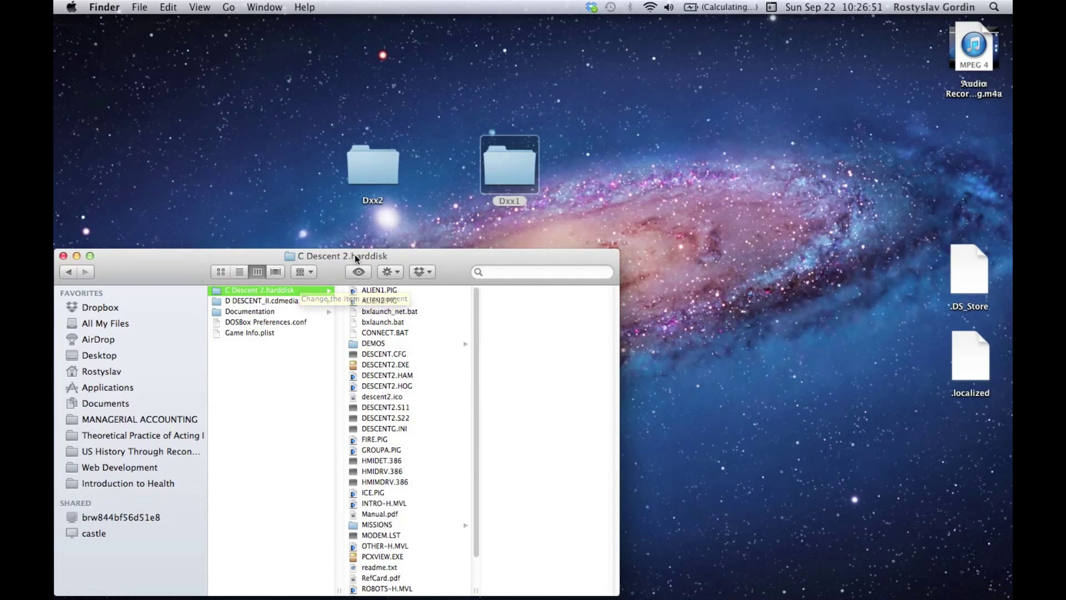
drag(355, 255, 360, 22)
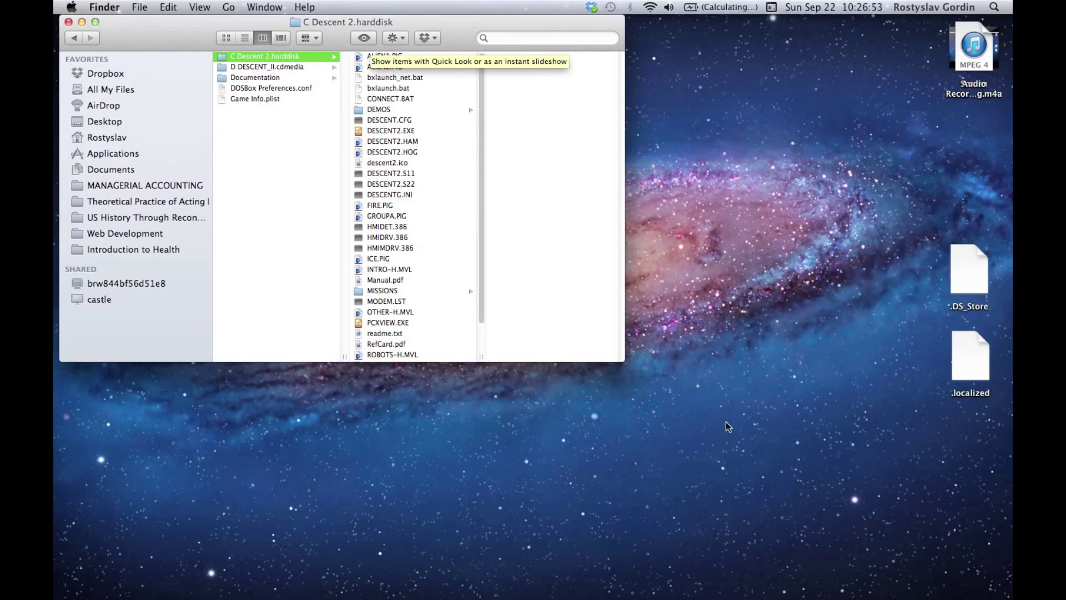
drag(623, 360, 872, 598)
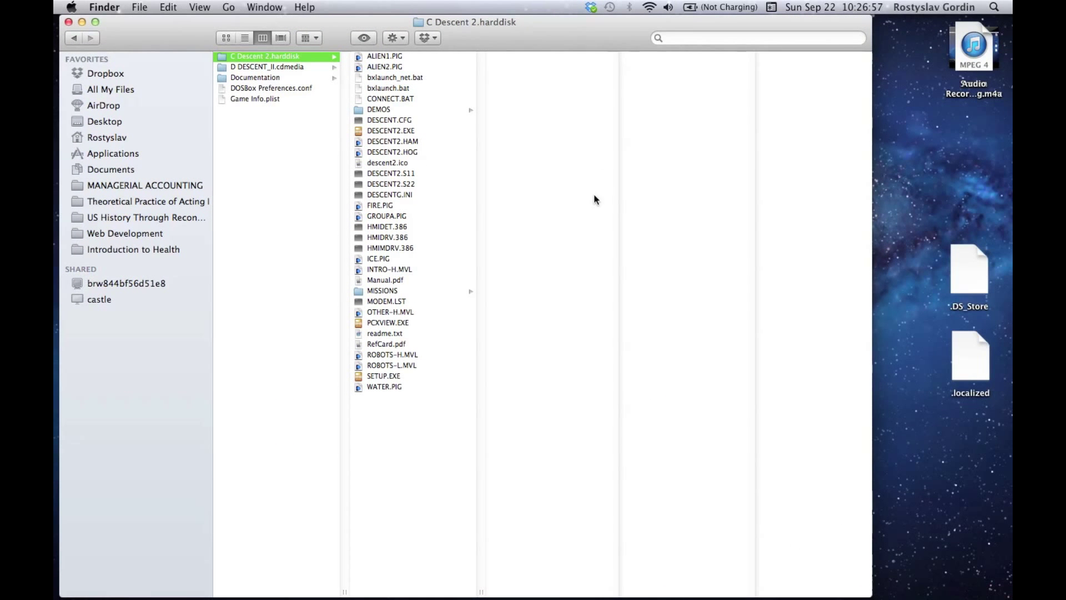
Step: Select ALIEN1.PIG, ALIEN2.PIG, DESCENT2.HAM, DESCENT2.HOG, DESCENT2.S11, DESCENT2.S22 and FIRE.PIG
click(377, 57)
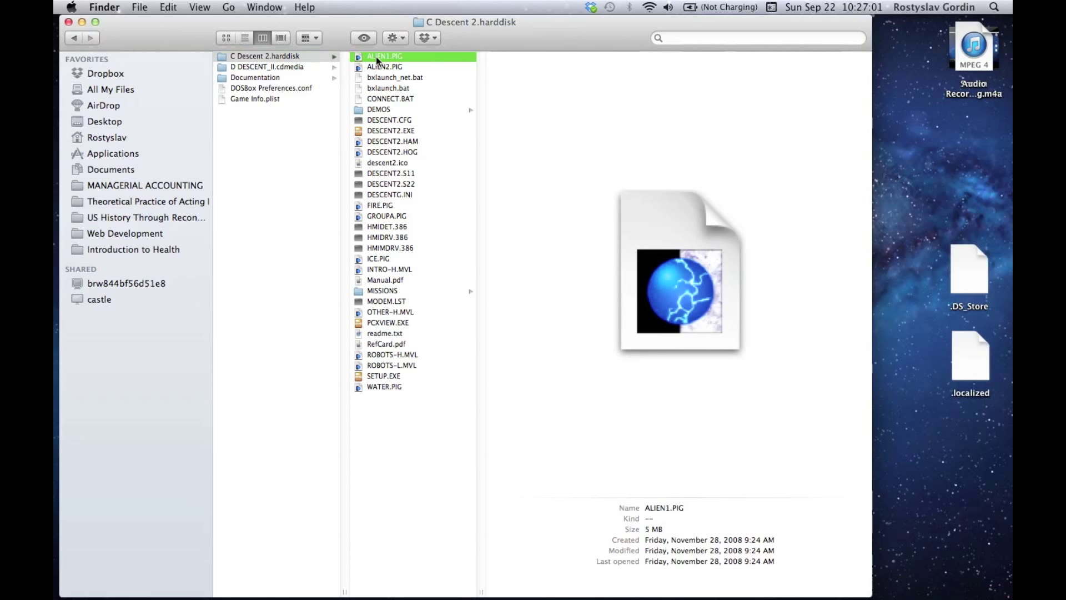
shift+click(384, 66)
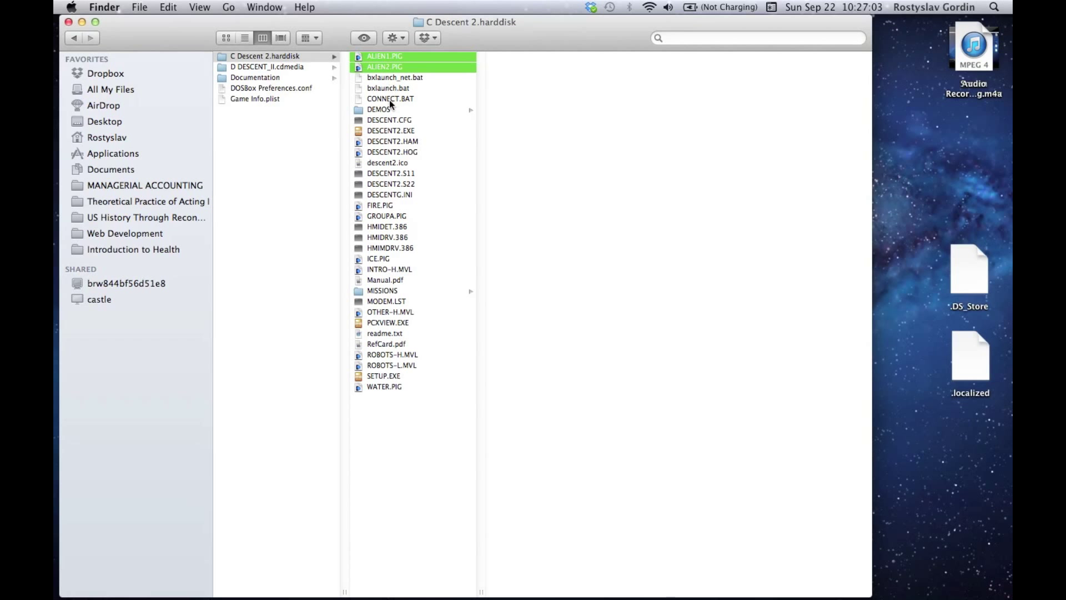
super+click(395, 142)
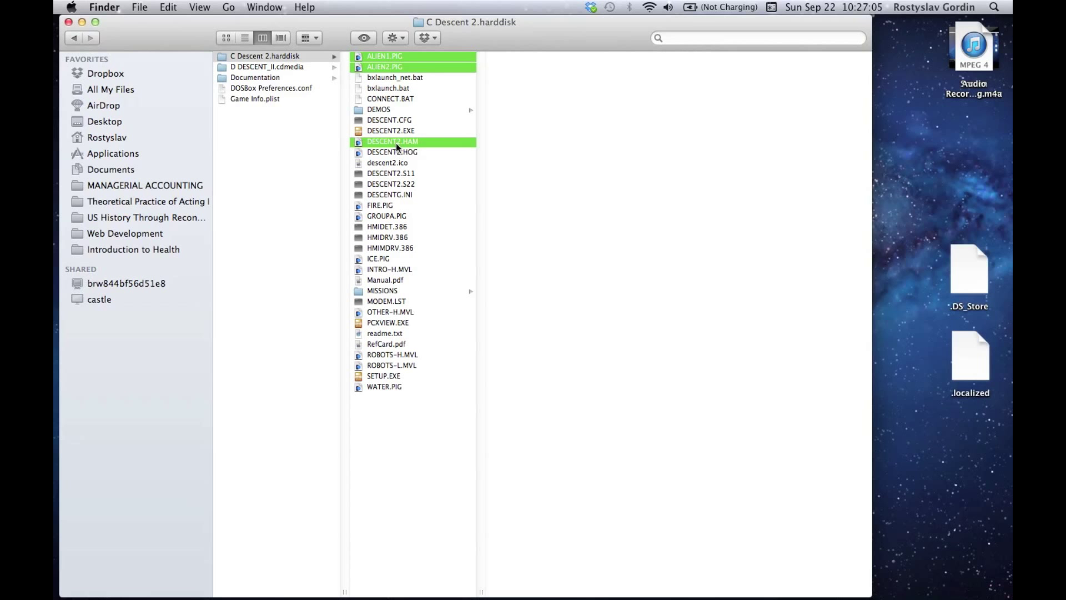
super+click(398, 153)
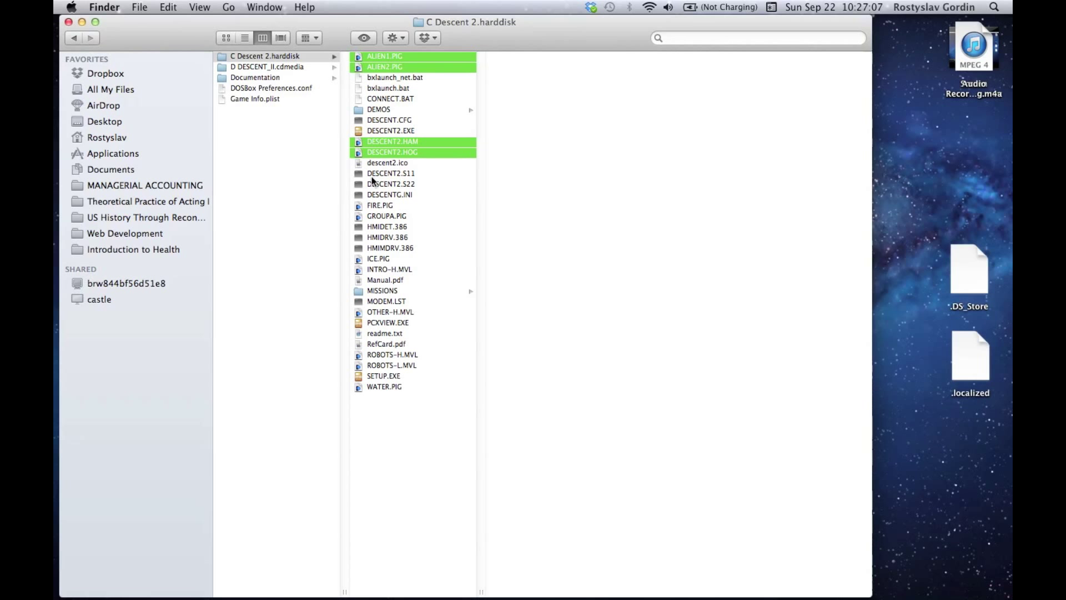
super+click(401, 174)
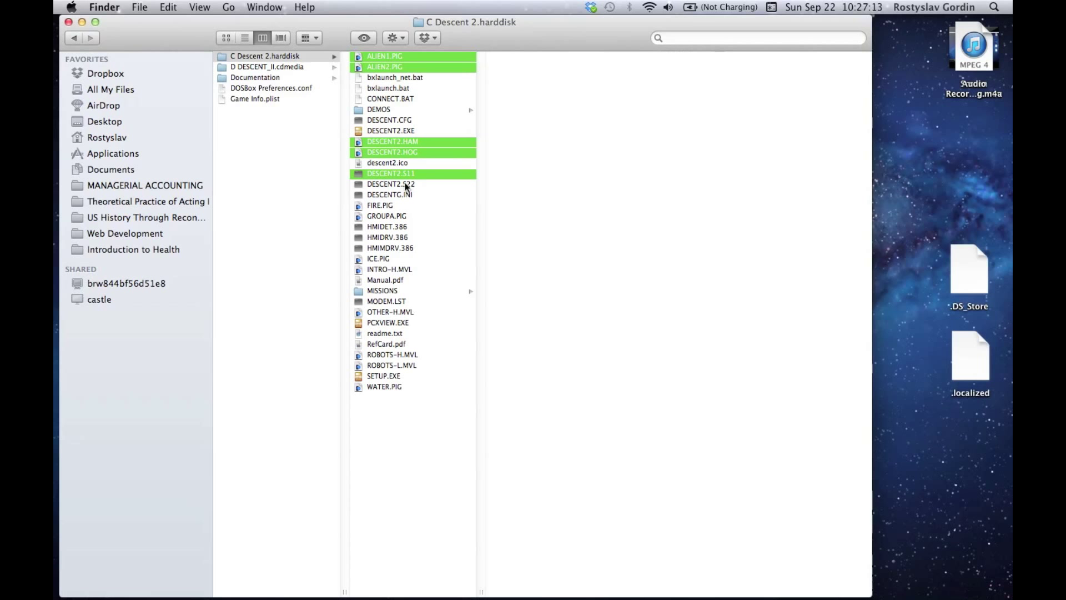
super+click(404, 184)
super+click(390, 206)
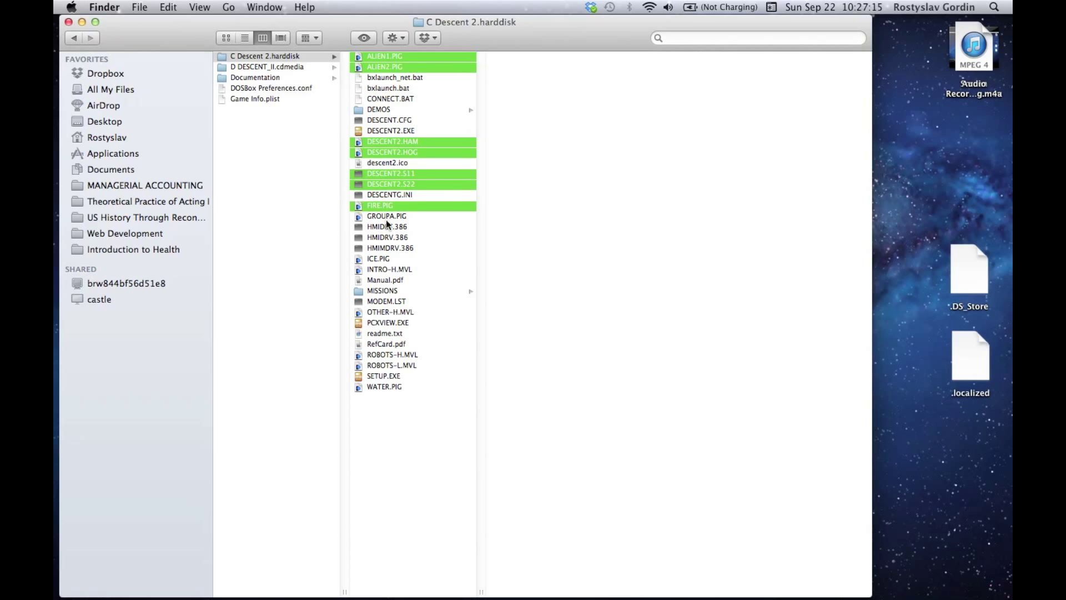
Step: Add GROUPA.PIG, ICE.PIG, INTRO-H, OTHER-H, ROBOTS-H, ROBOTS-L MVL files and WATER.PIG
super+click(383, 219)
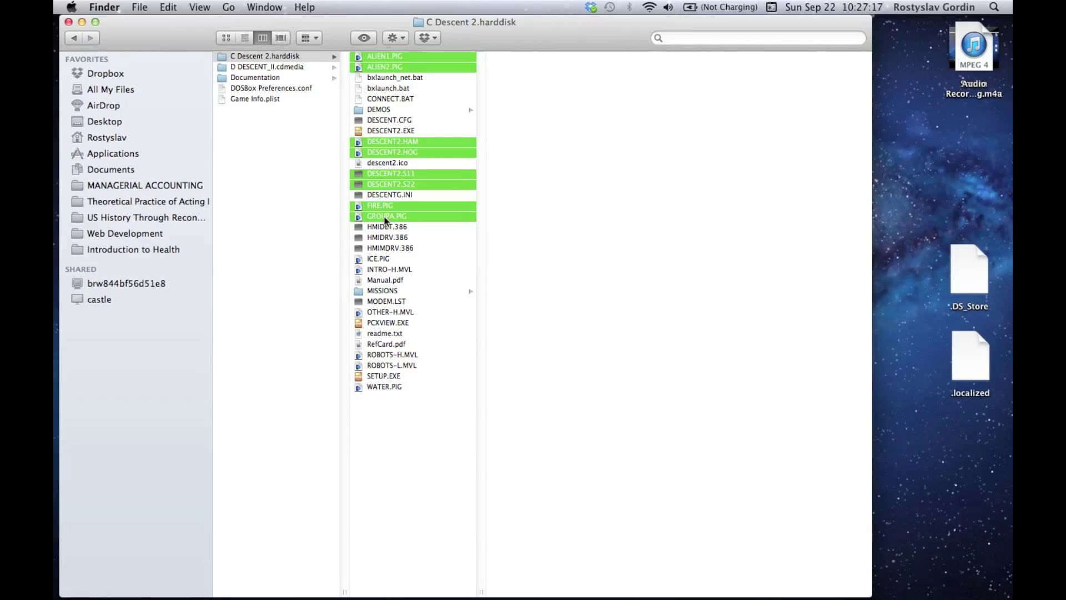
super+click(382, 258)
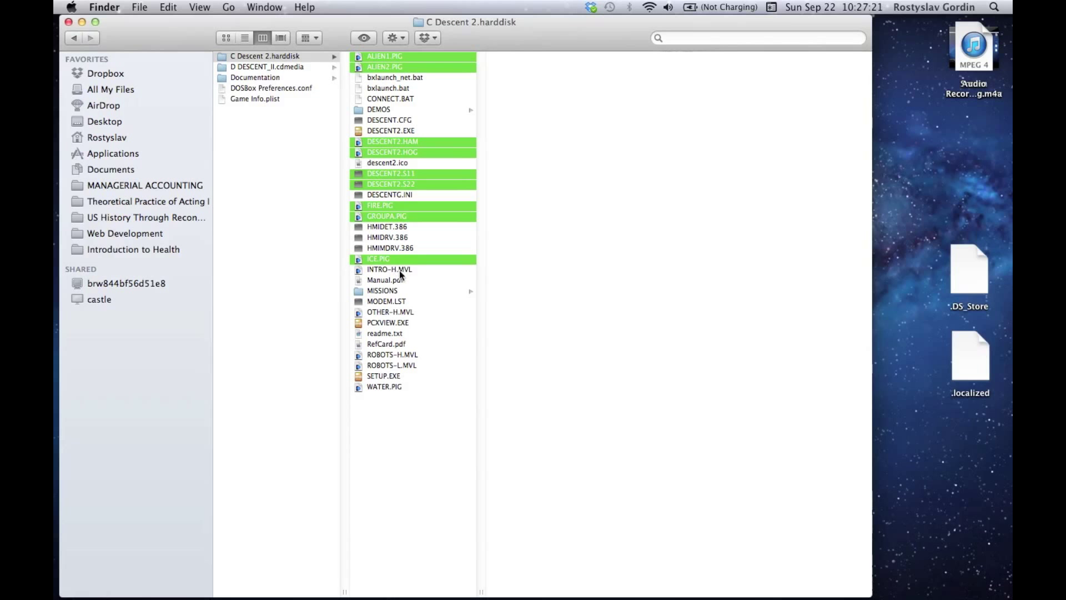
super+click(395, 269)
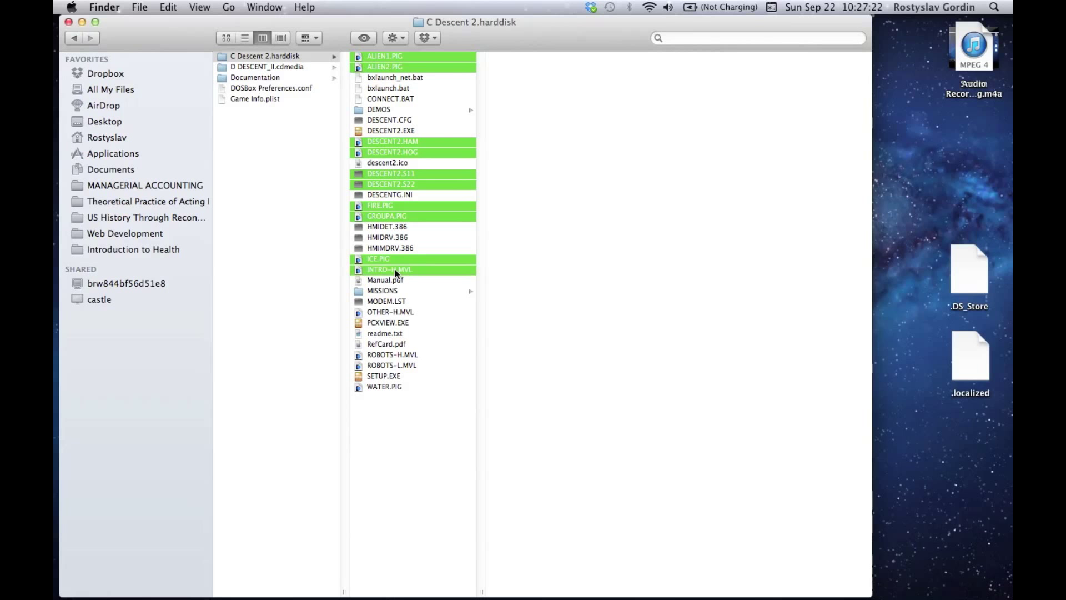
super+click(392, 312)
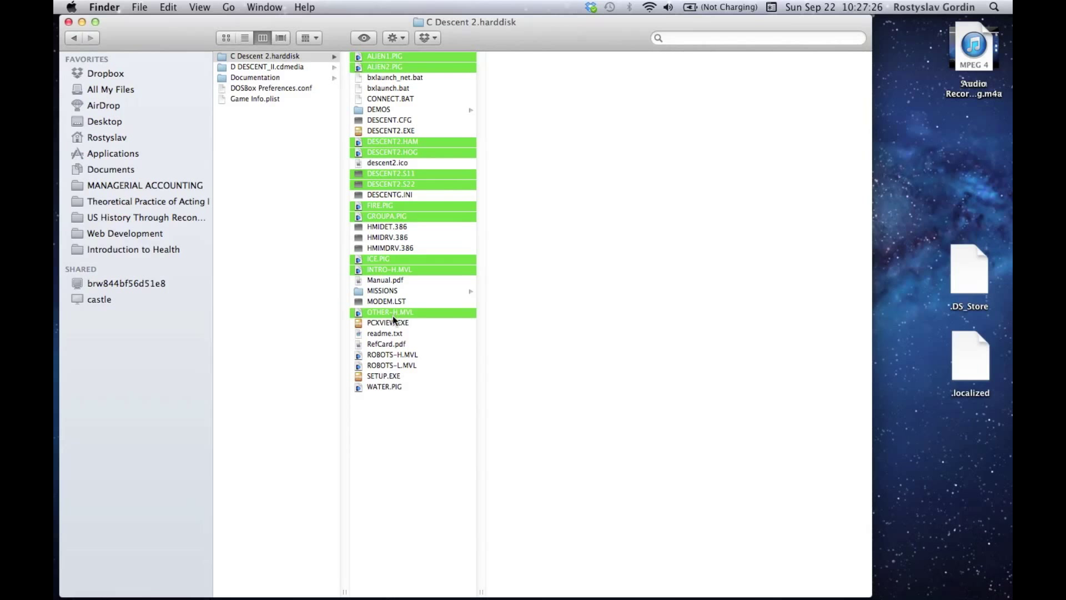
super+click(389, 355)
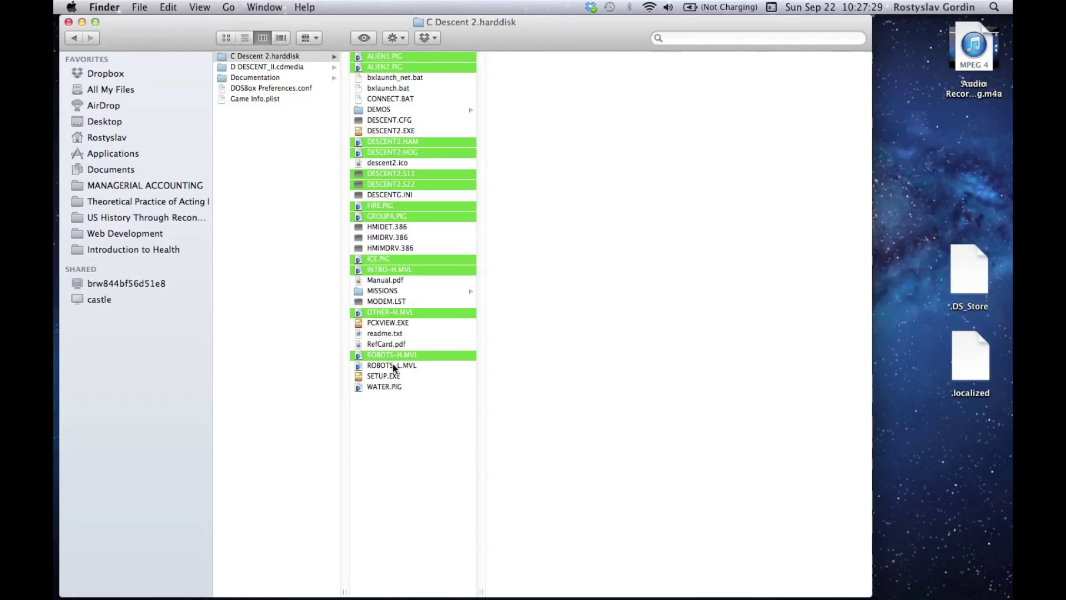
super+click(396, 365)
super+click(387, 389)
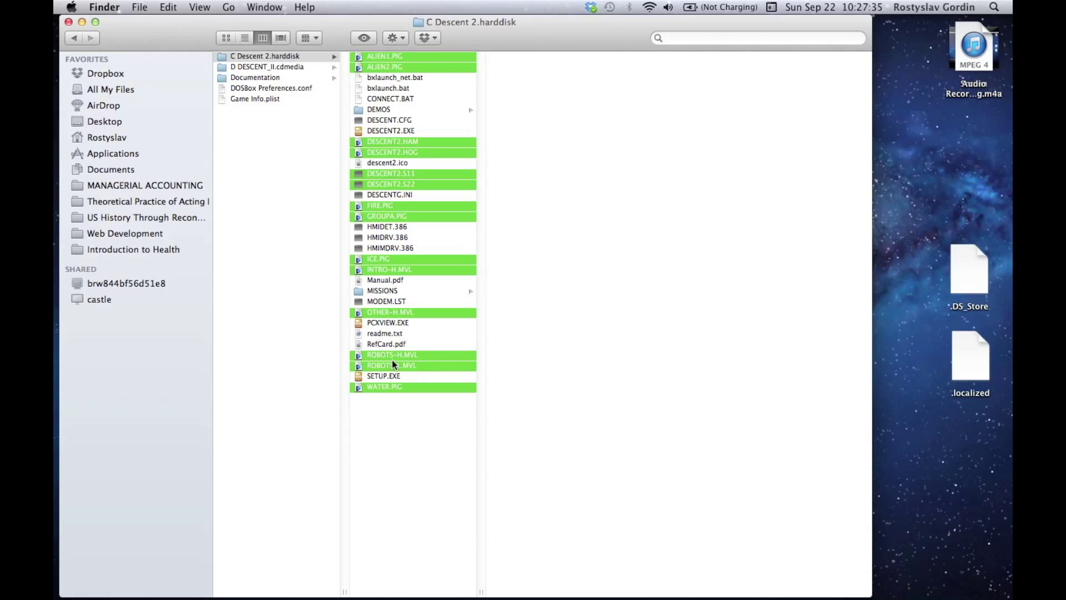
Step: Copy the fourteen Descent 2 data files and paste them into the Dxx2 desktop folder
right_click(393, 363)
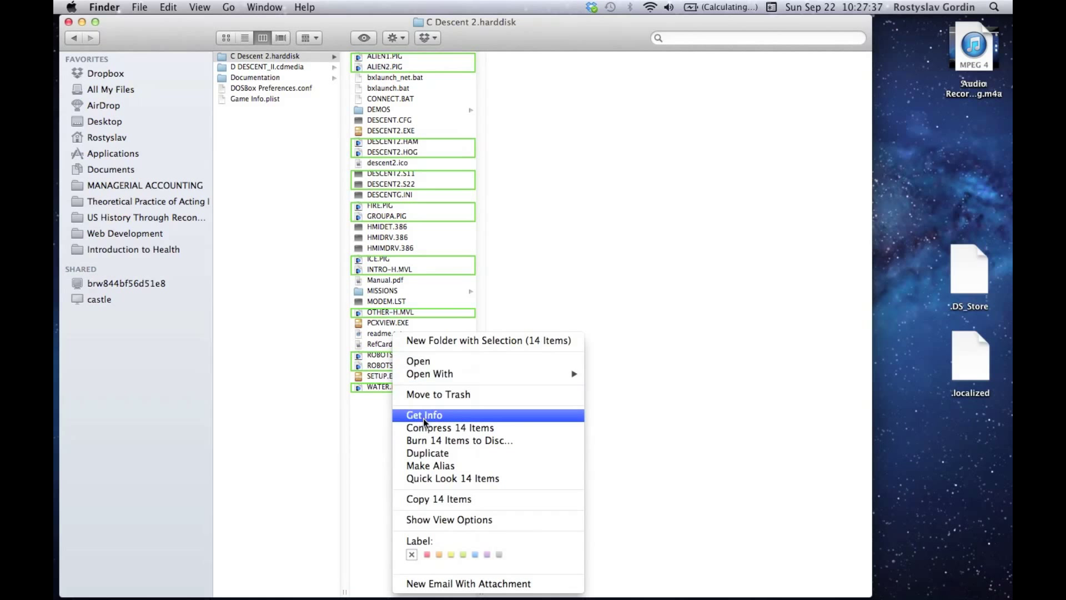
click(438, 499)
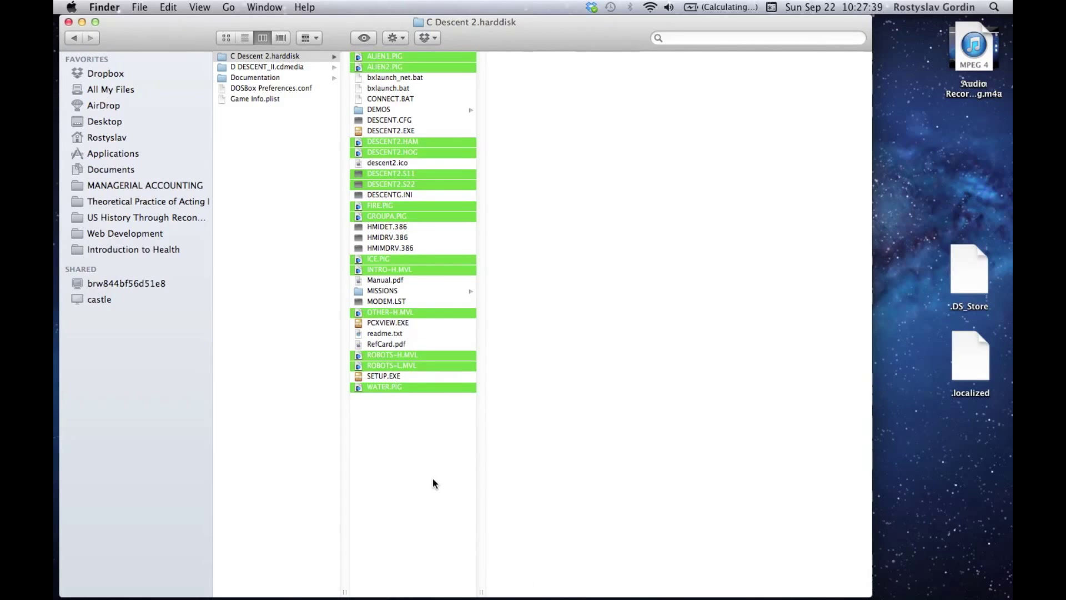
click(68, 23)
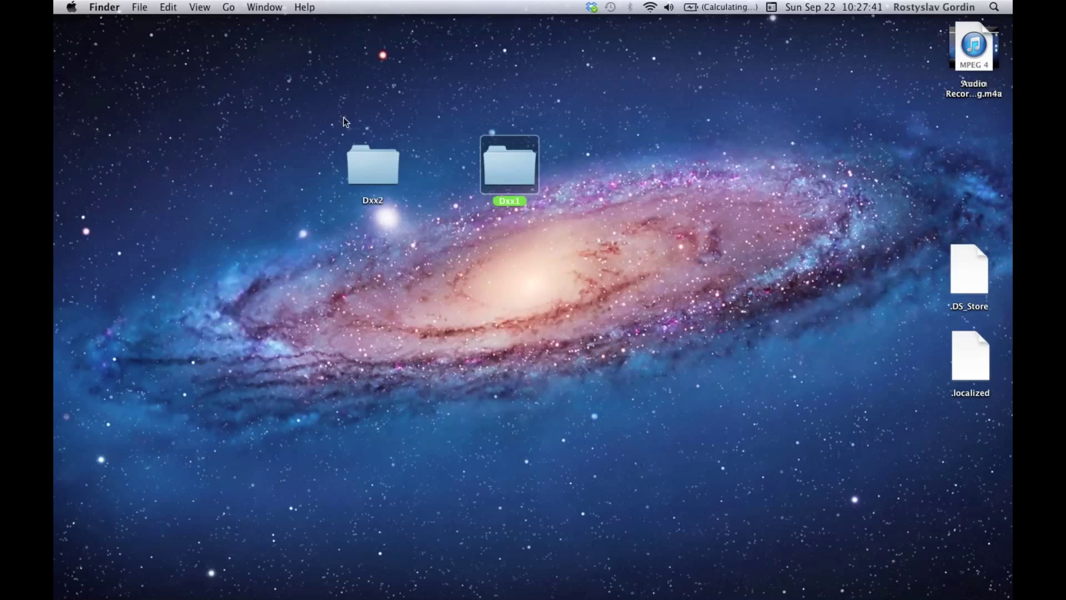
double_click(382, 159)
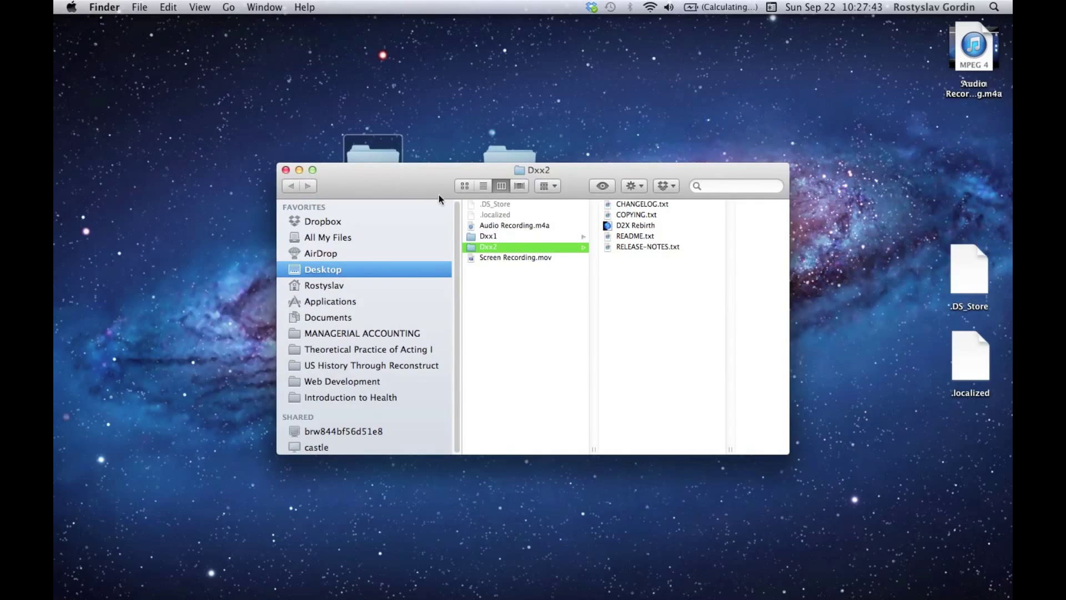
right_click(629, 294)
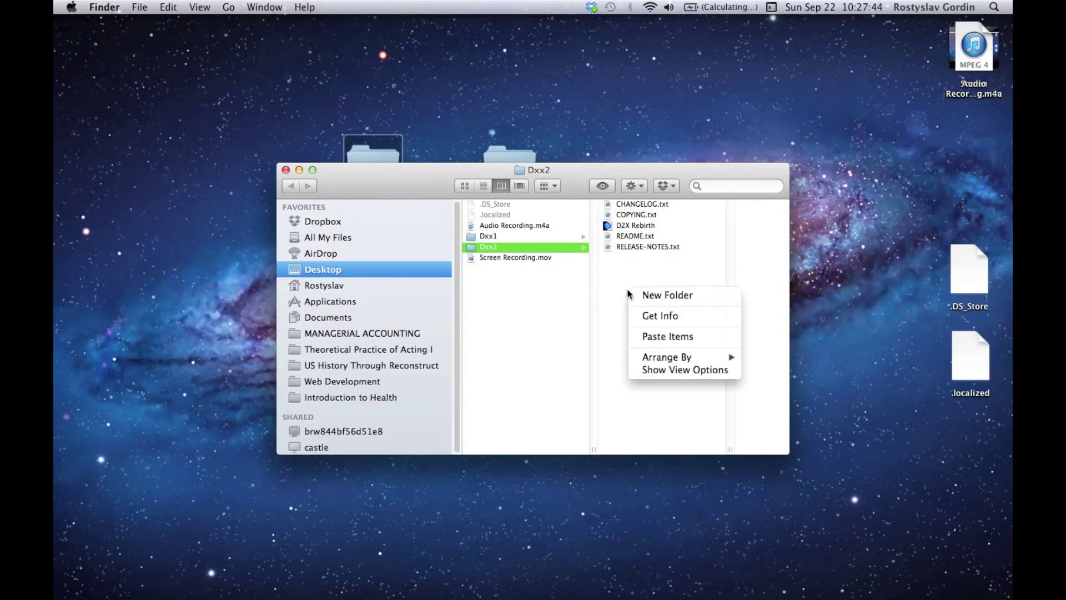
click(657, 338)
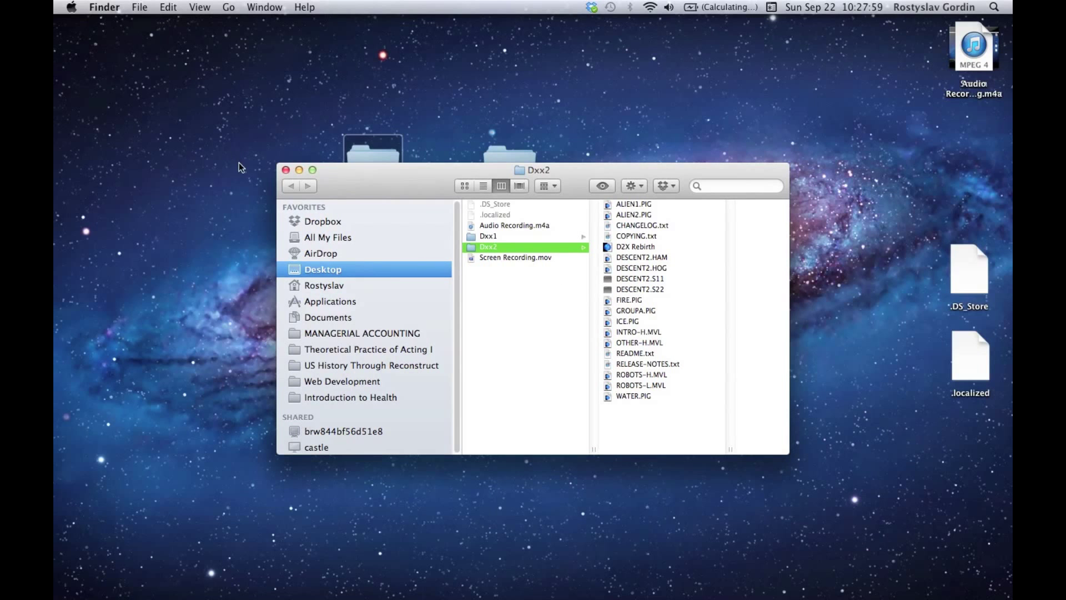
Step: Close Dxx2, open Dxx1 and launch D1X Rebirth, approving it in Gatekeeper
click(286, 170)
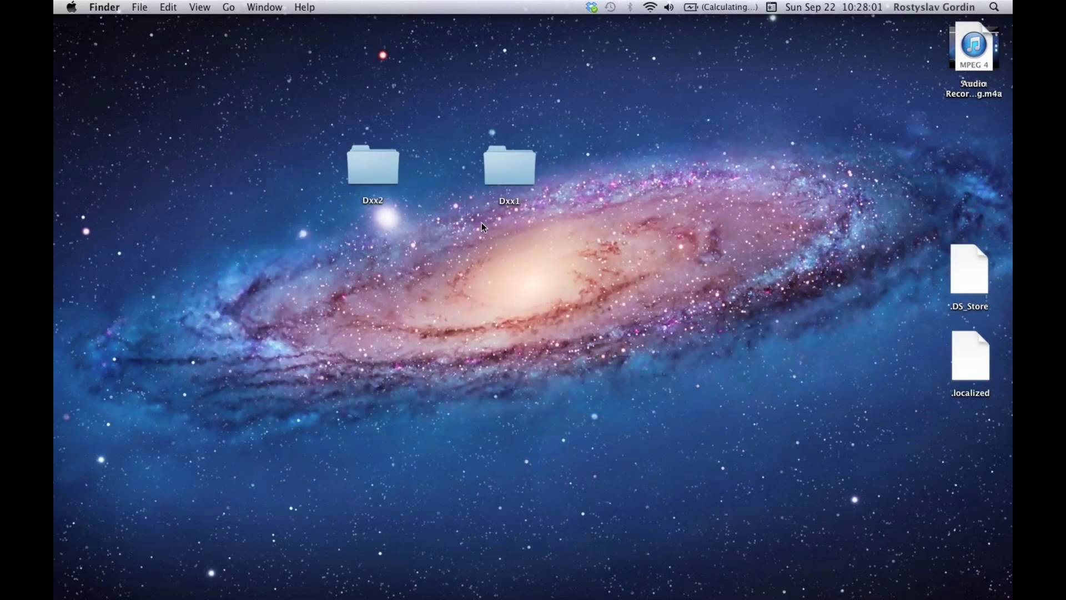
double_click(509, 167)
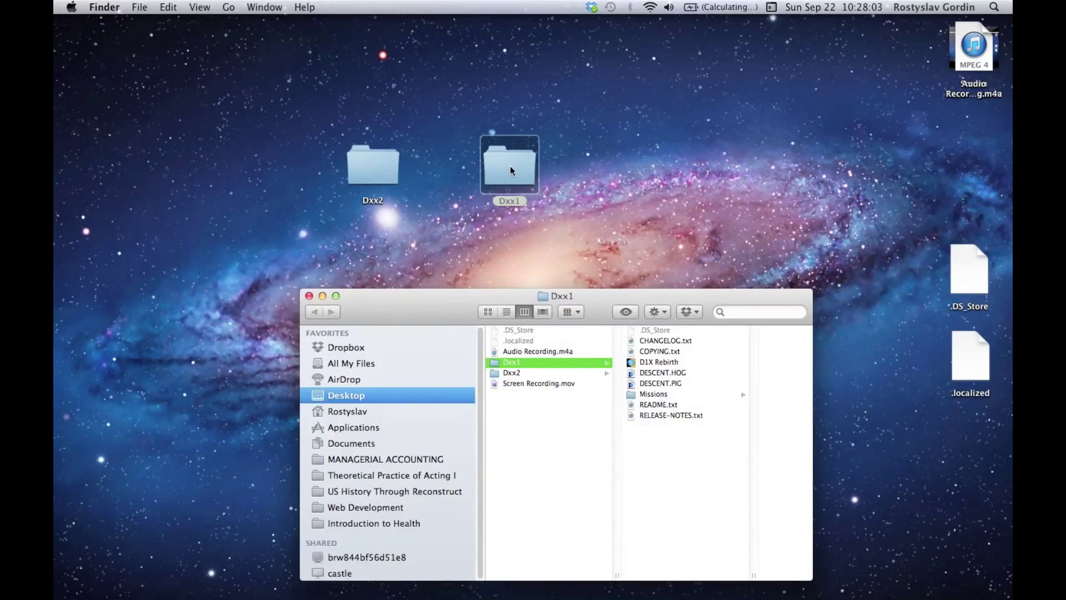
drag(589, 296, 438, 244)
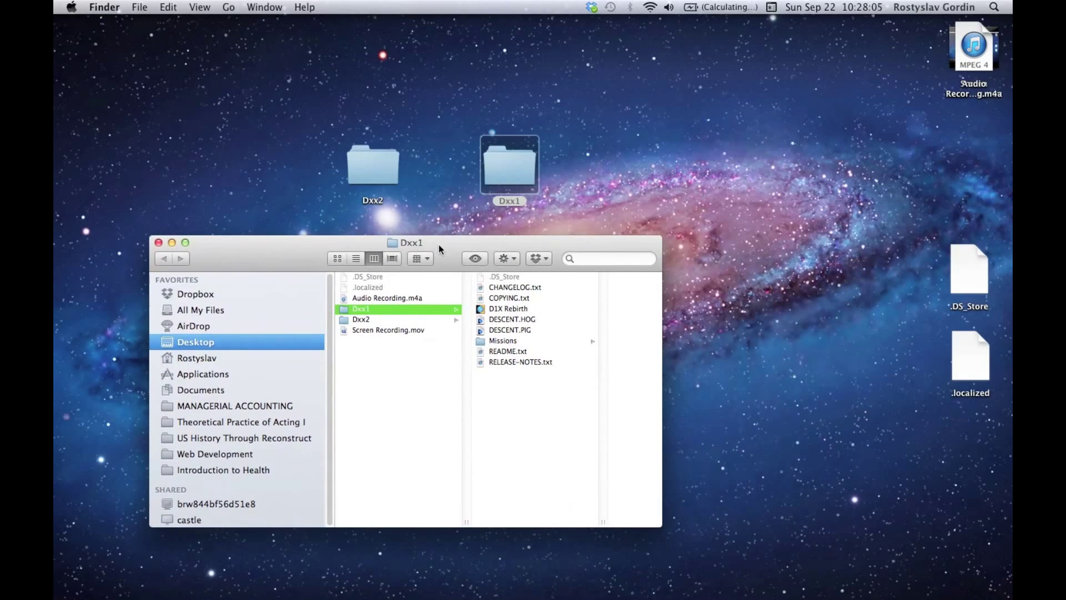
click(502, 310)
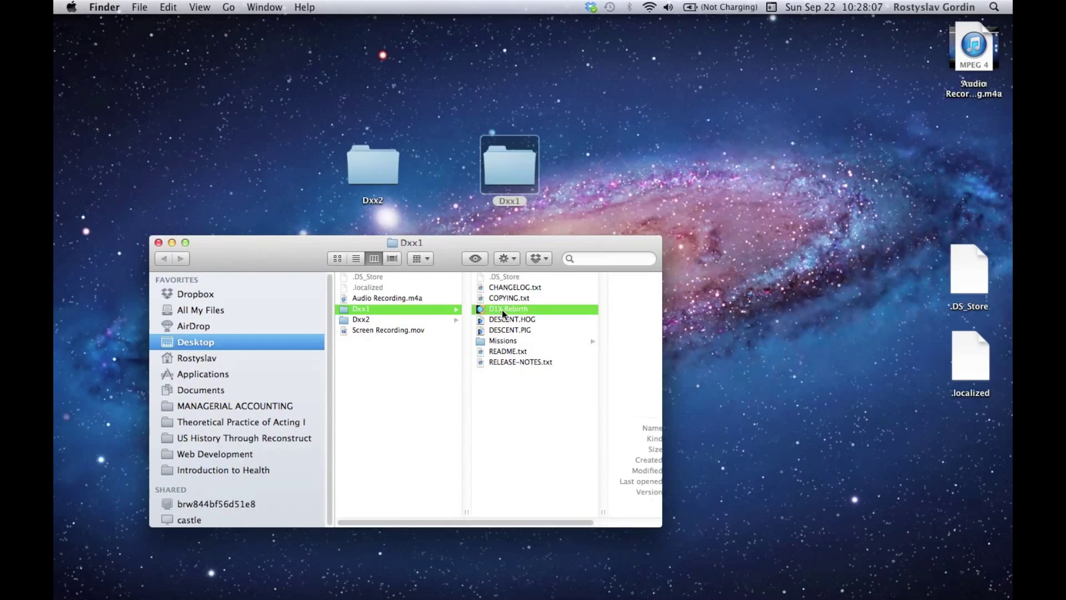
double_click(503, 310)
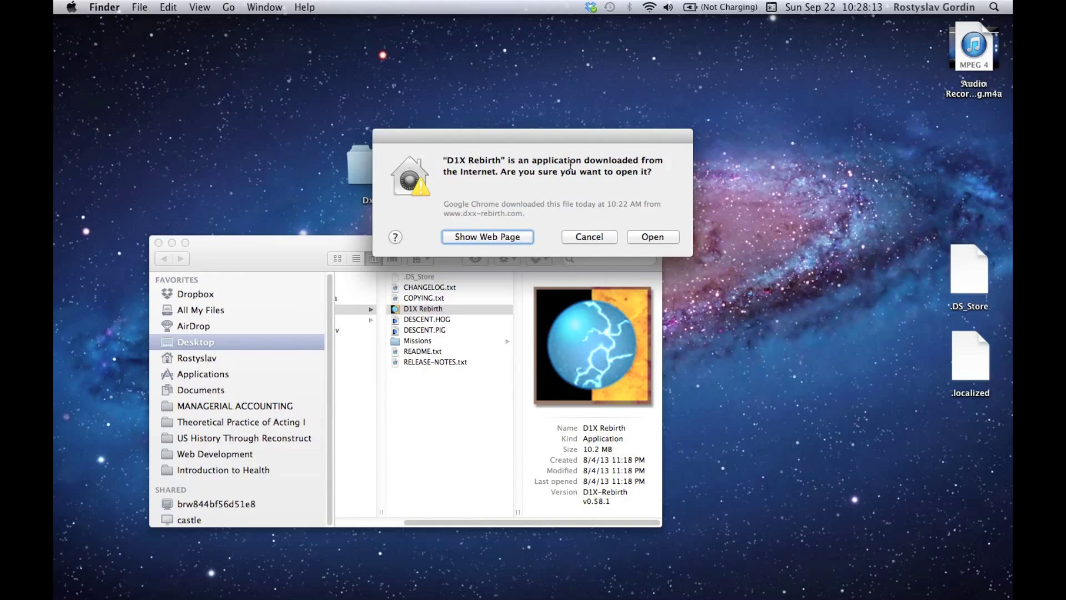
click(639, 238)
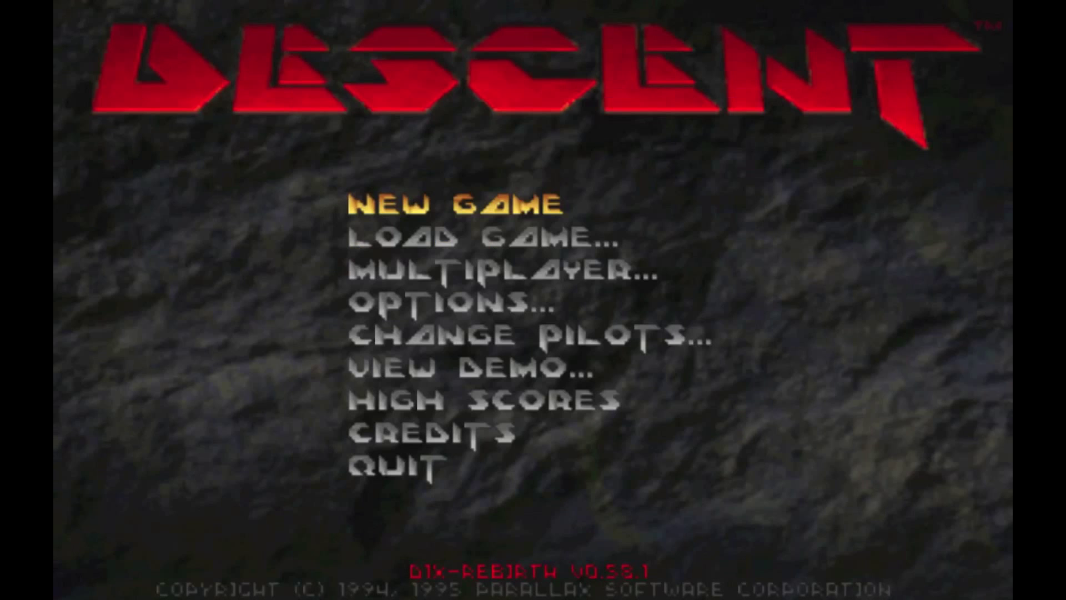
Step: Start a new D1X game at the default level and skip the mission briefing
key(Down)
key(Down)
key(Down)
key(Up)
key(Up)
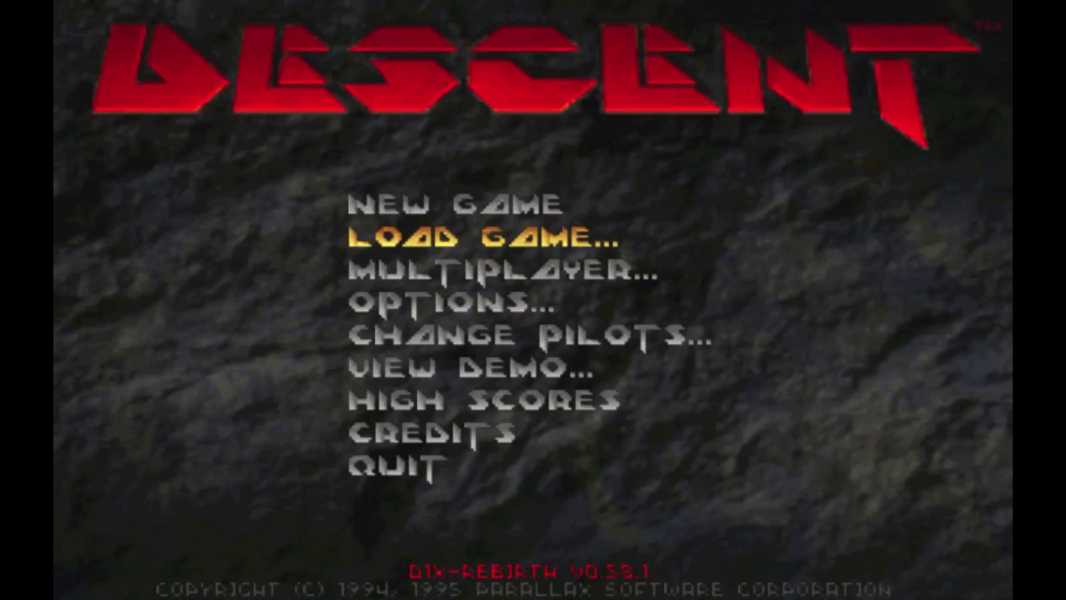
key(Up)
key(Return)
key(Return)
key(Return)
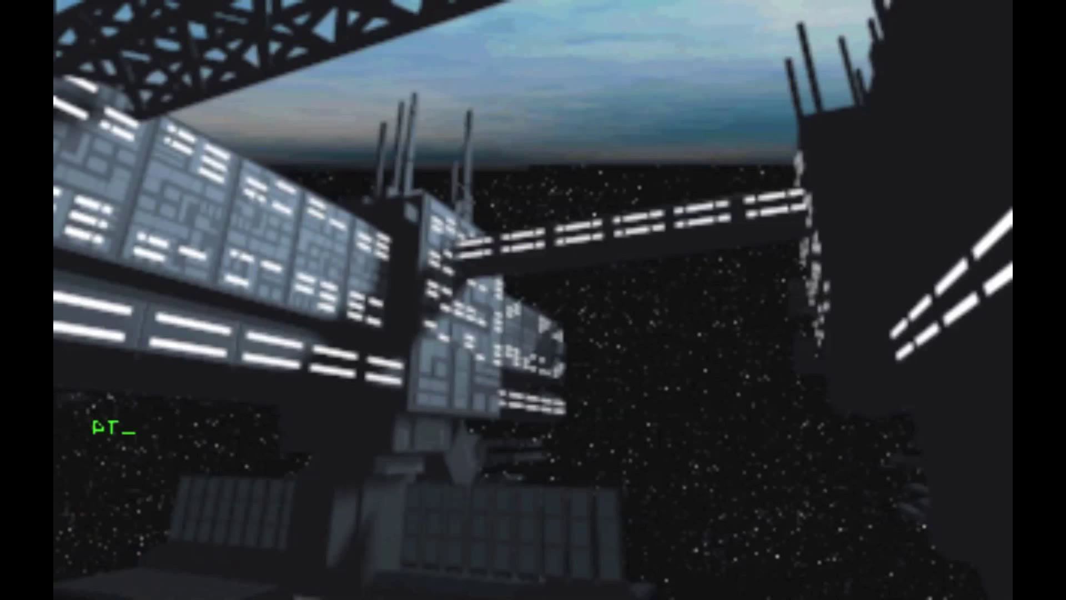
key(Return)
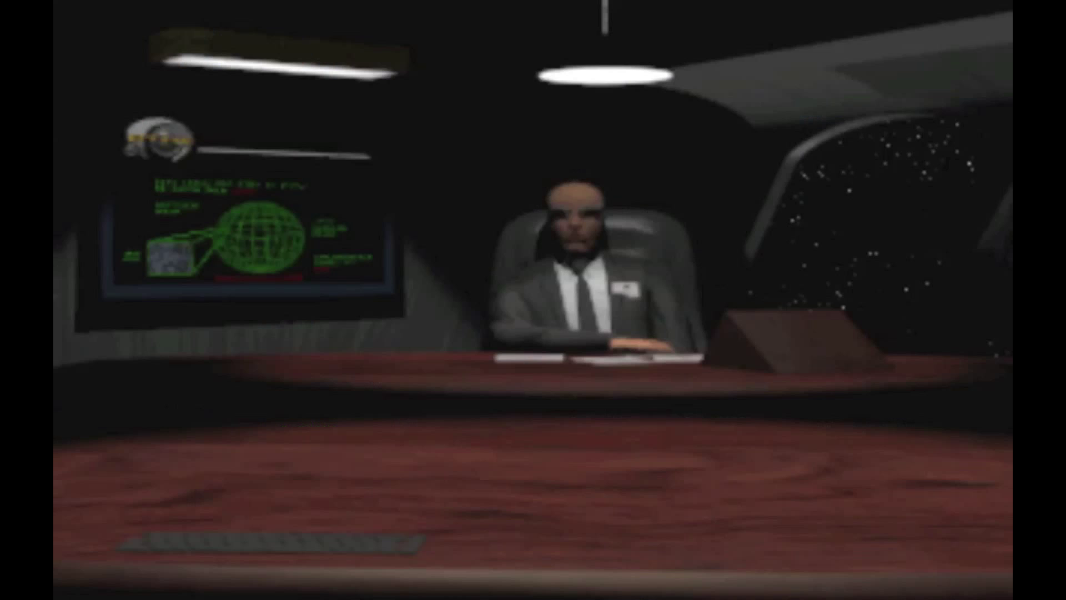
key(Return)
key(Return)
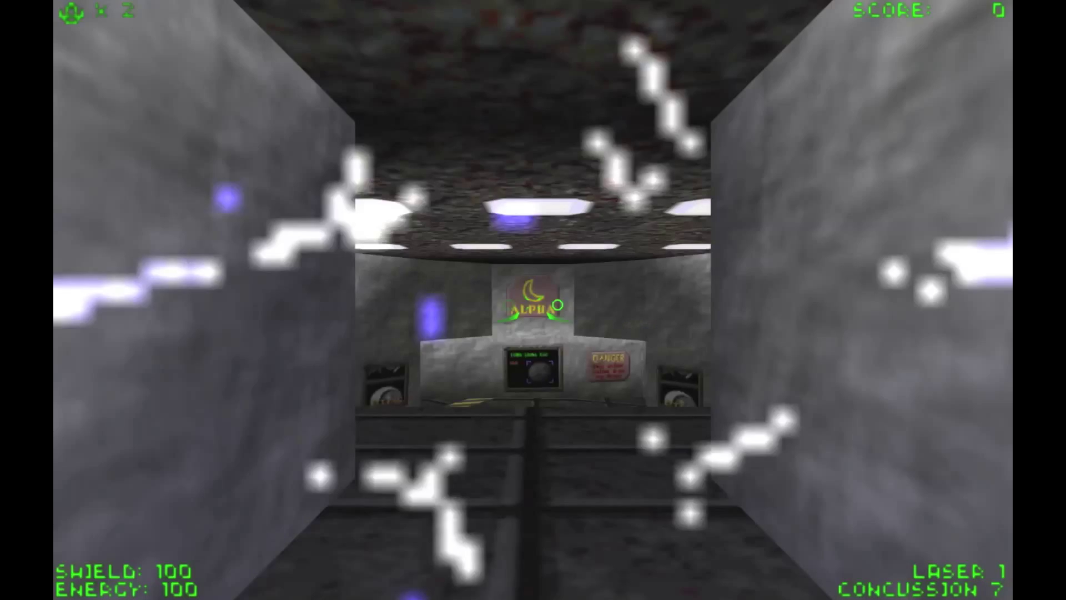
Step: Fly into the side corridor and shoot down the robot, reaching a score of 200
key(a)
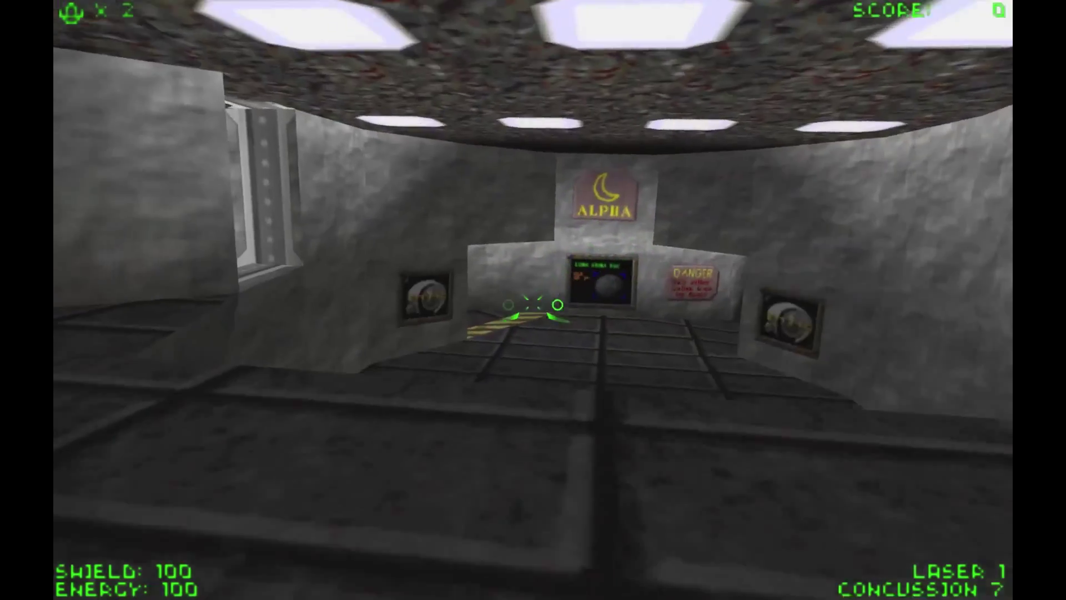
key(Right)
key(a)
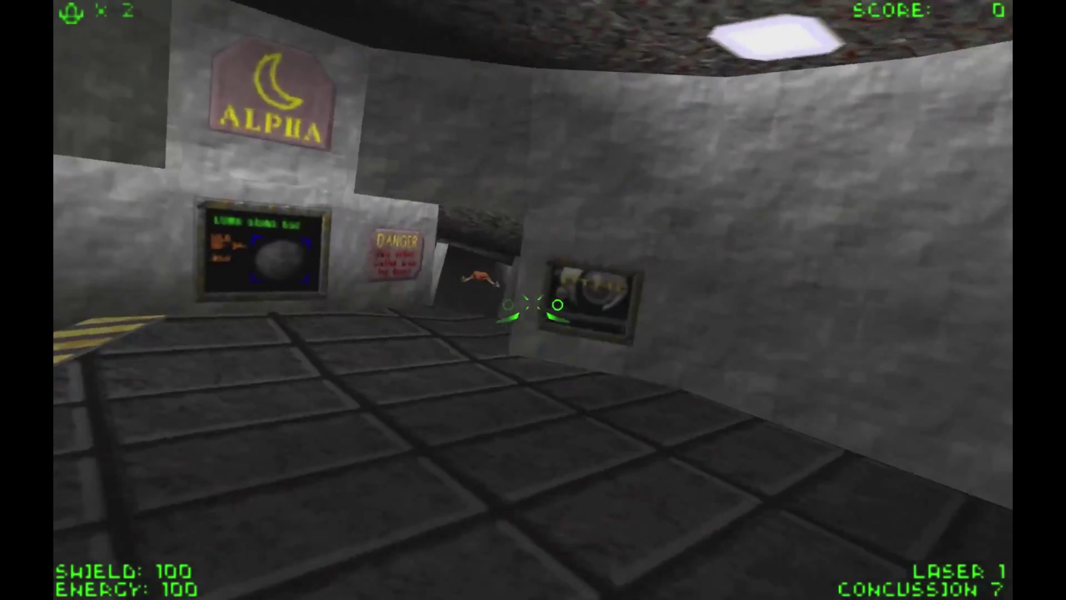
key(ctrl)
key(z)
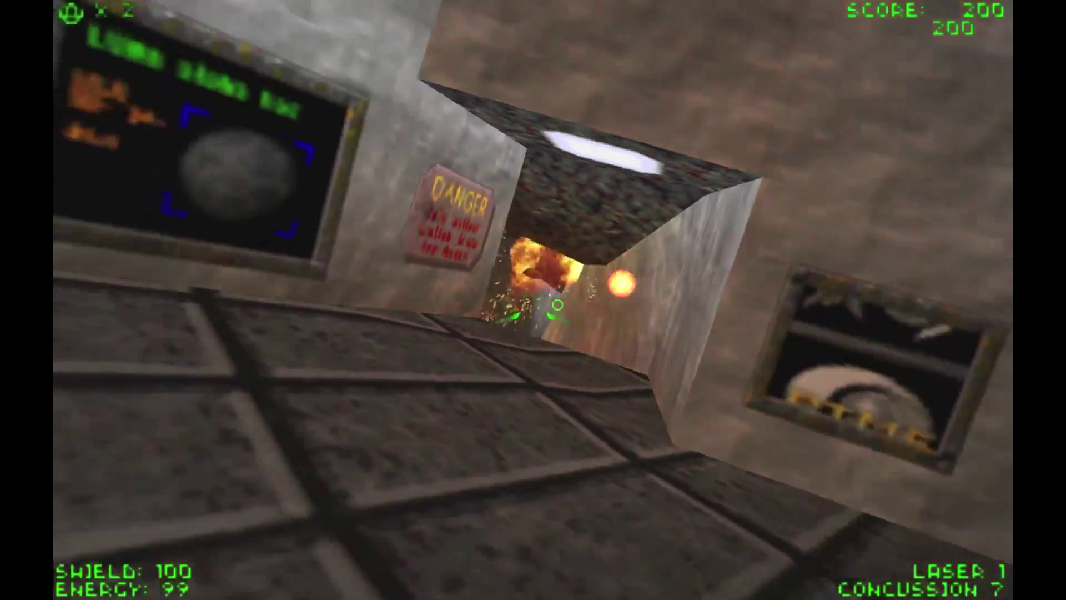
key(Left)
Step: Abort the game and quit D1X-Rebirth back to Finder
key(Escape)
click(533, 303)
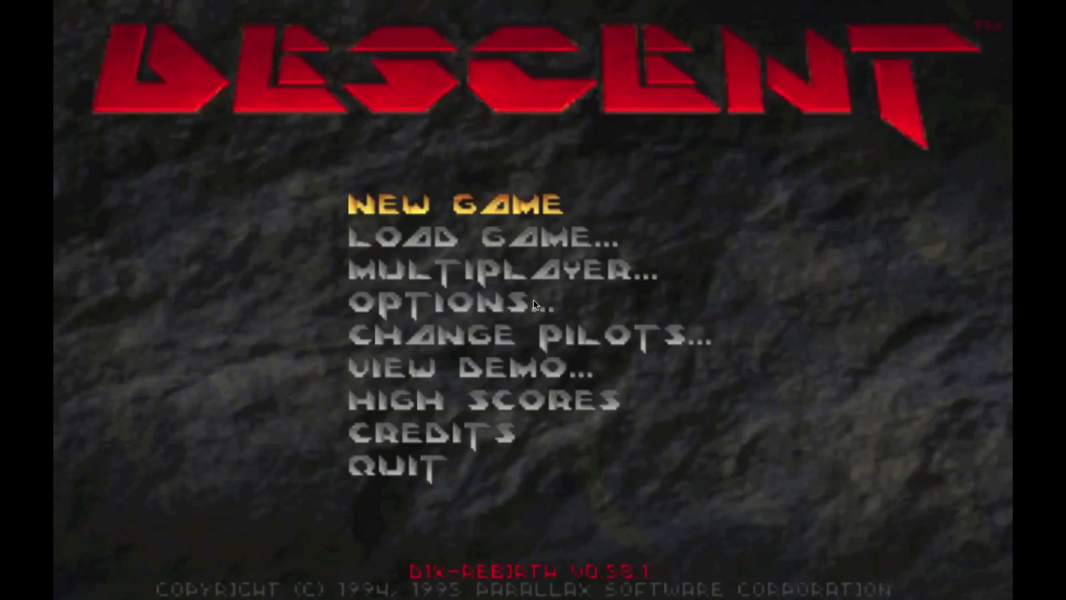
key(Escape)
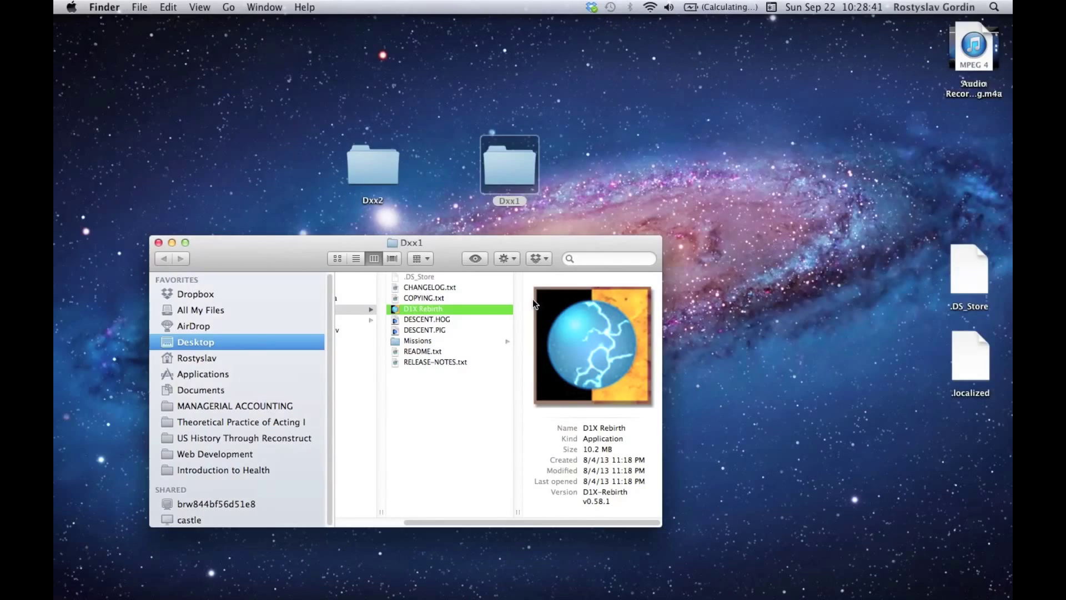
Step: Close the Dxx1 window, open the Dxx2 folder and launch D2X Rebirth
click(159, 242)
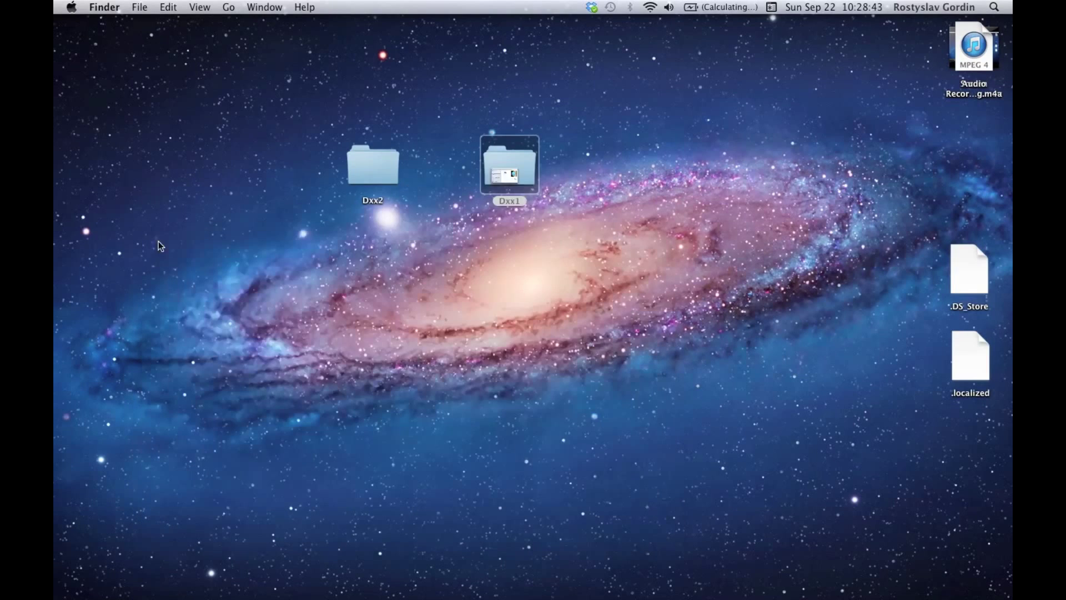
click(366, 172)
double_click(367, 171)
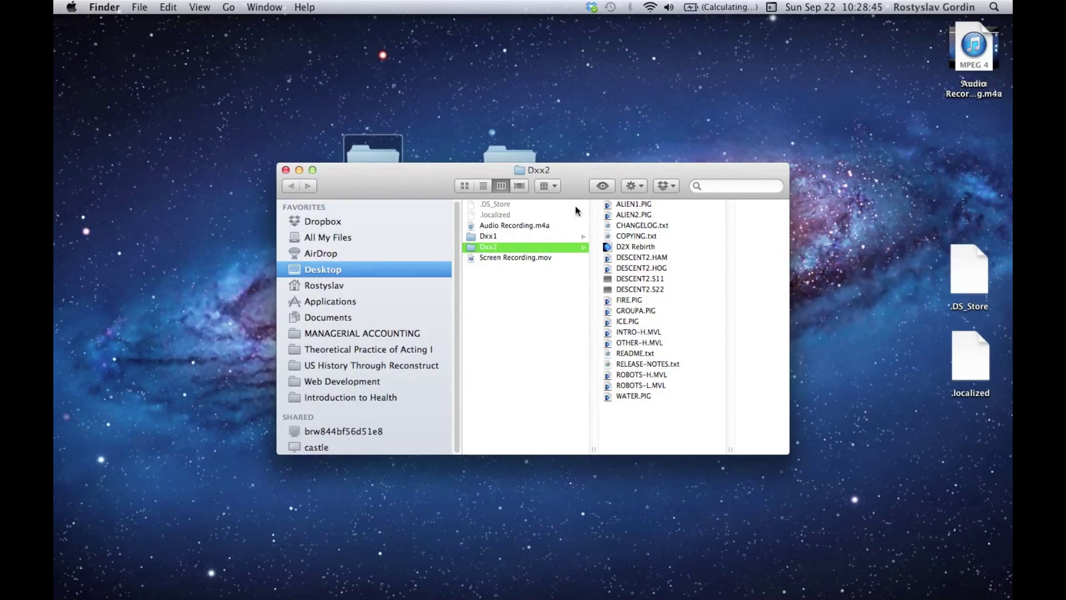
double_click(635, 249)
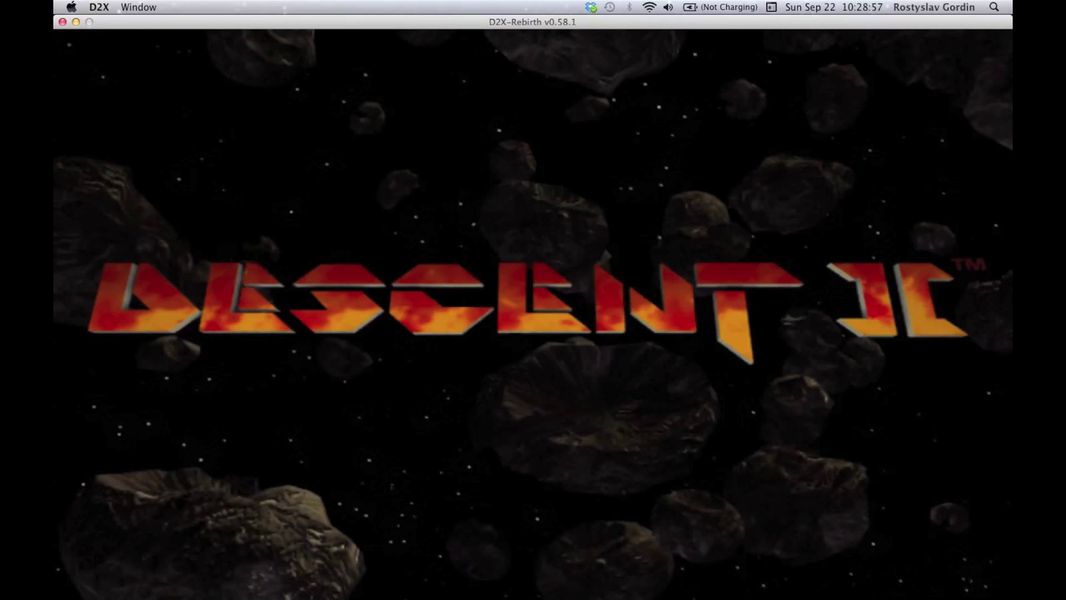
Step: Start a new Descent II game and fly through the corridors firing at the first robot
key(Return)
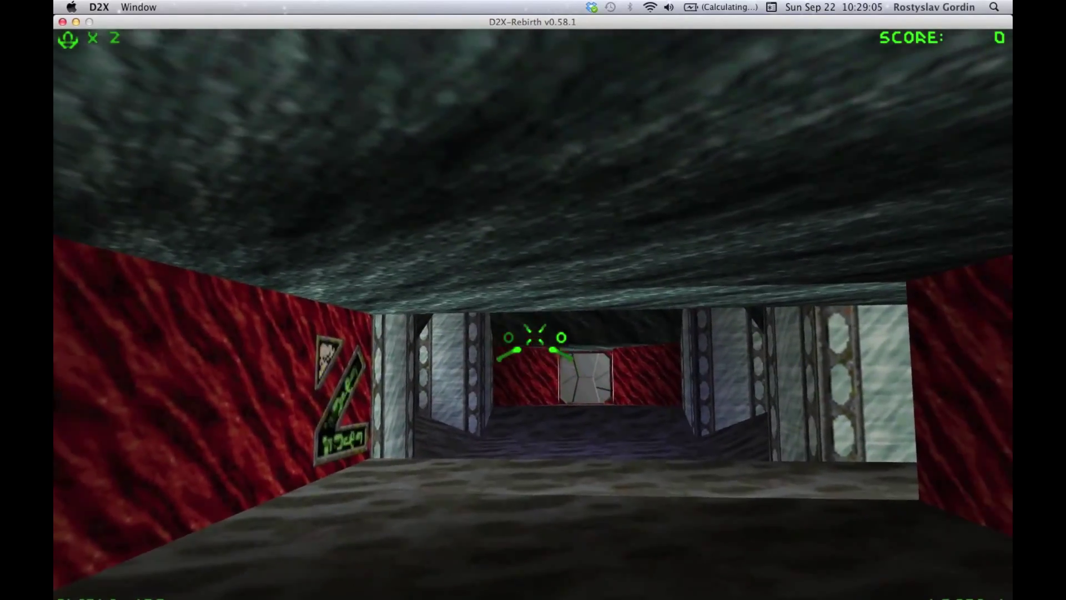
key(a)
key(Right)
key(ctrl)
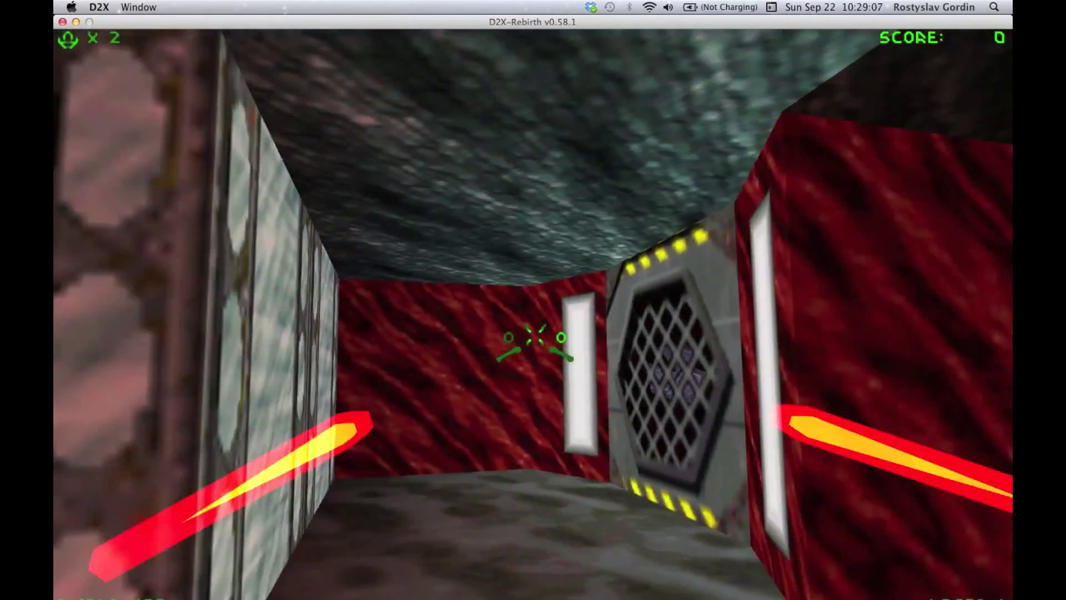
key(Left)
key(Down)
key(a)
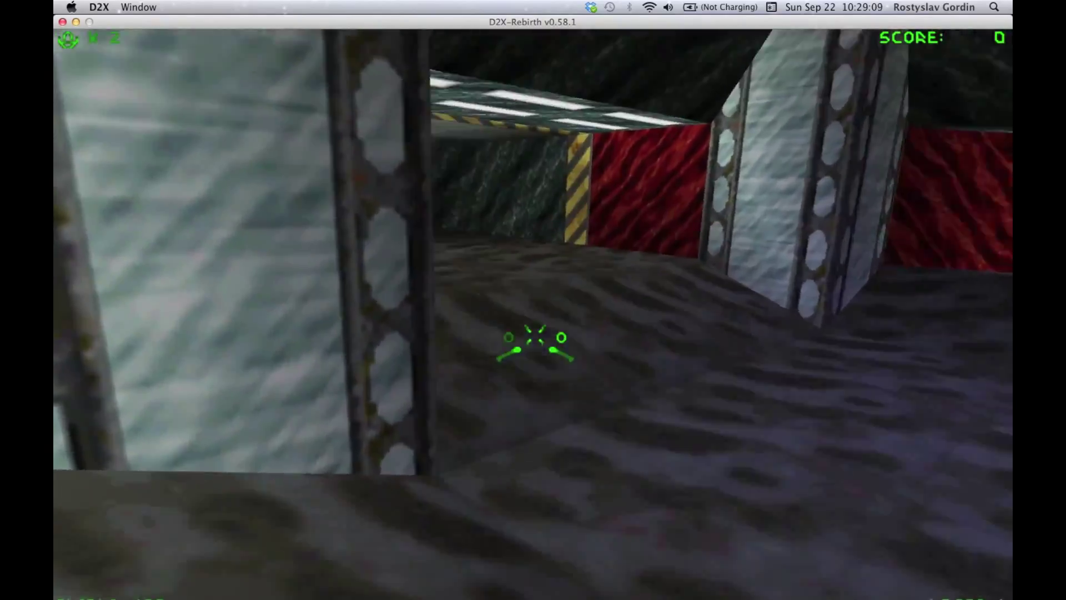
key(Left)
key(a)
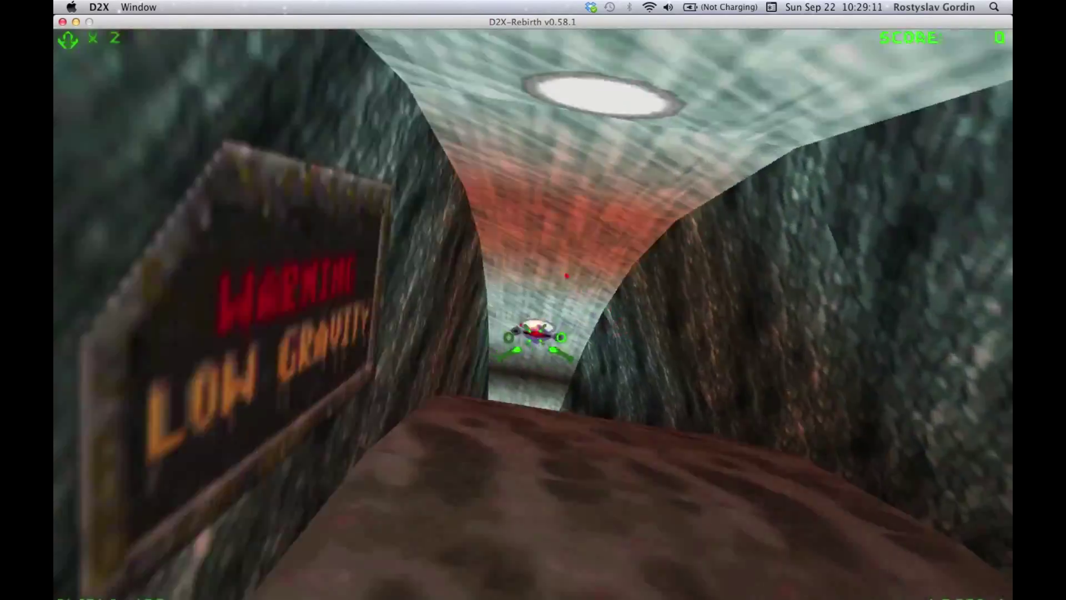
key(ctrl)
Step: Fly through the dark corridor and destroy the red robot, reaching a score of 600
key(a)
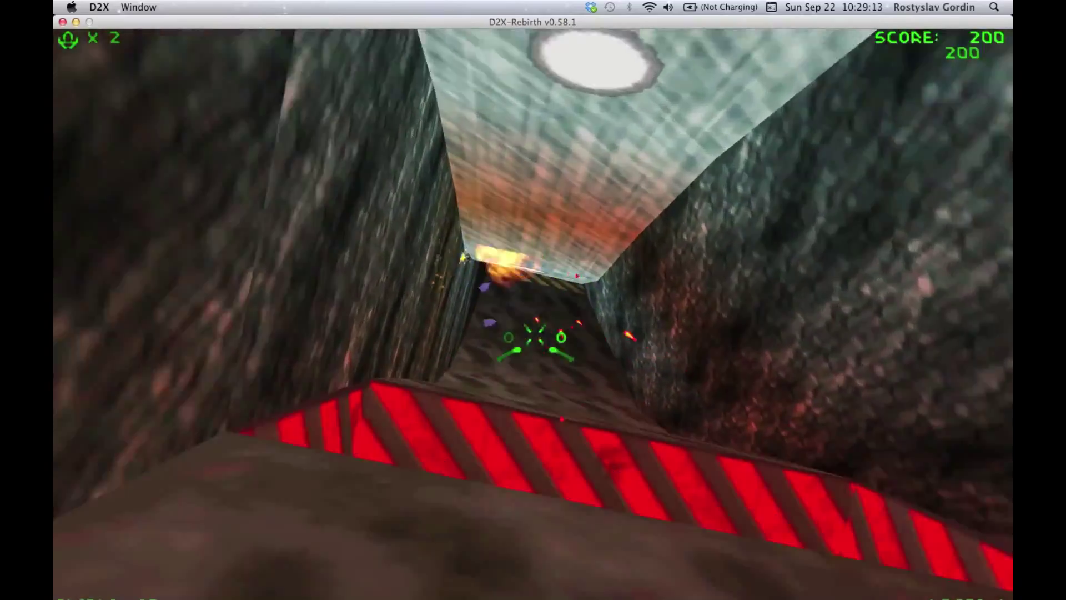
key(Down)
key(a)
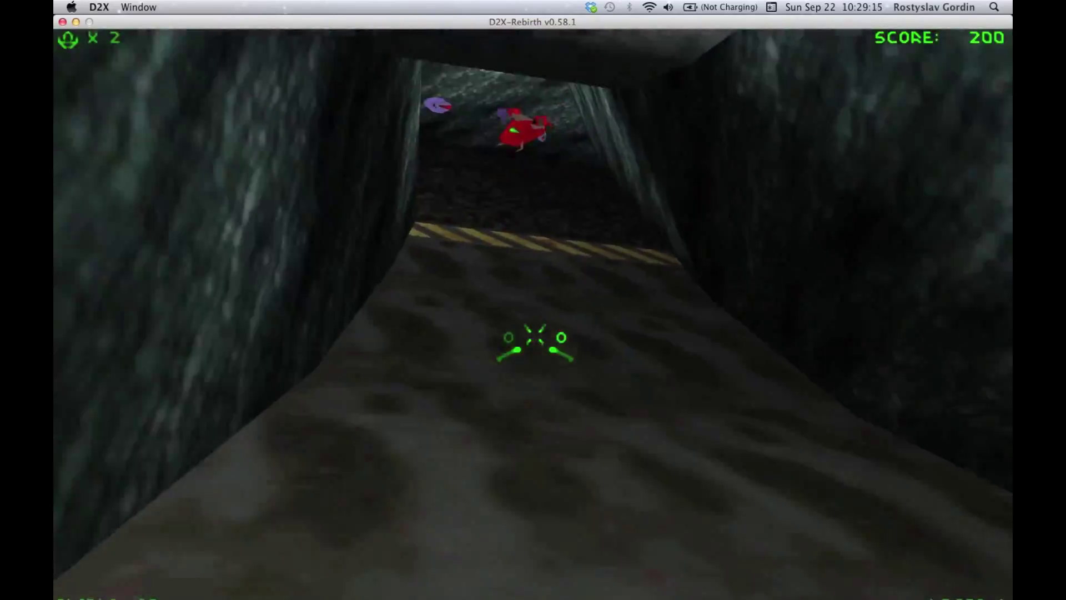
key(a)
key(Left)
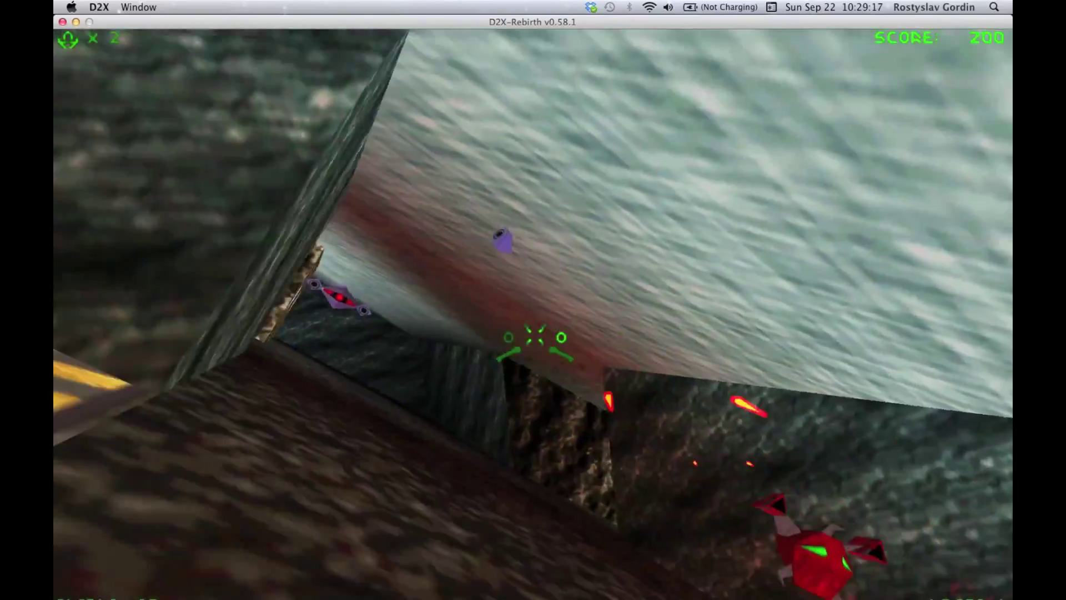
key(Left)
key(ctrl)
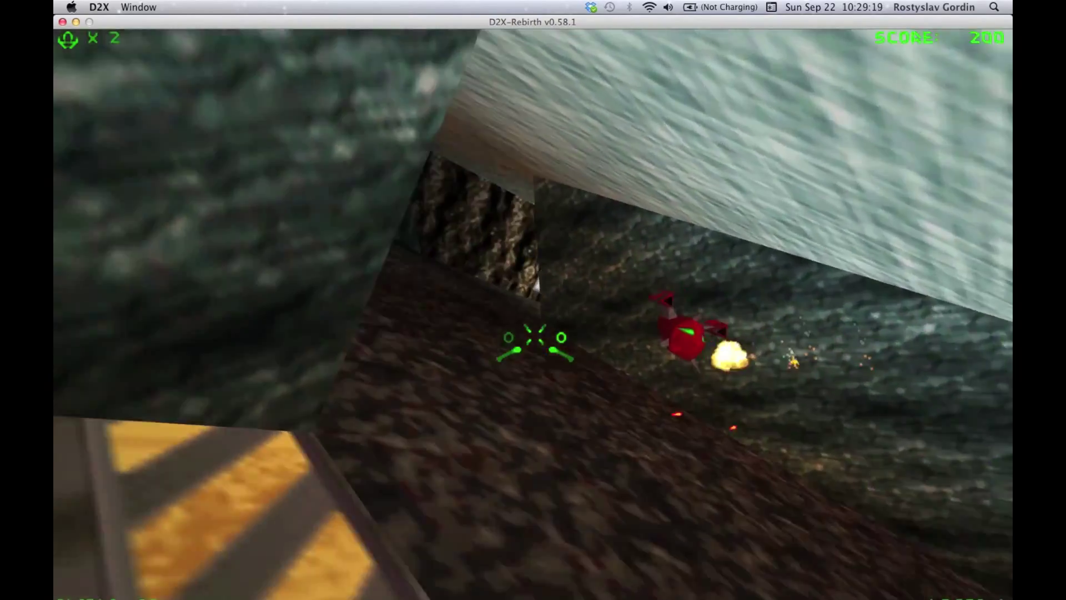
key(Left)
key(ctrl)
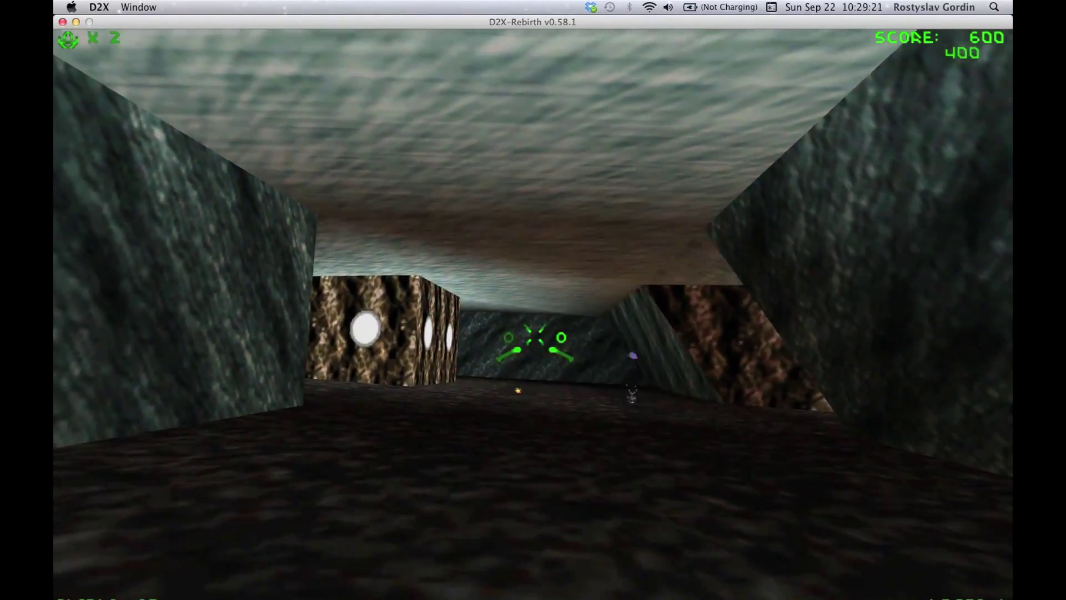
Step: Abort the game and quit D2X-Rebirth back to Finder
key(Escape)
key(Return)
key(Up)
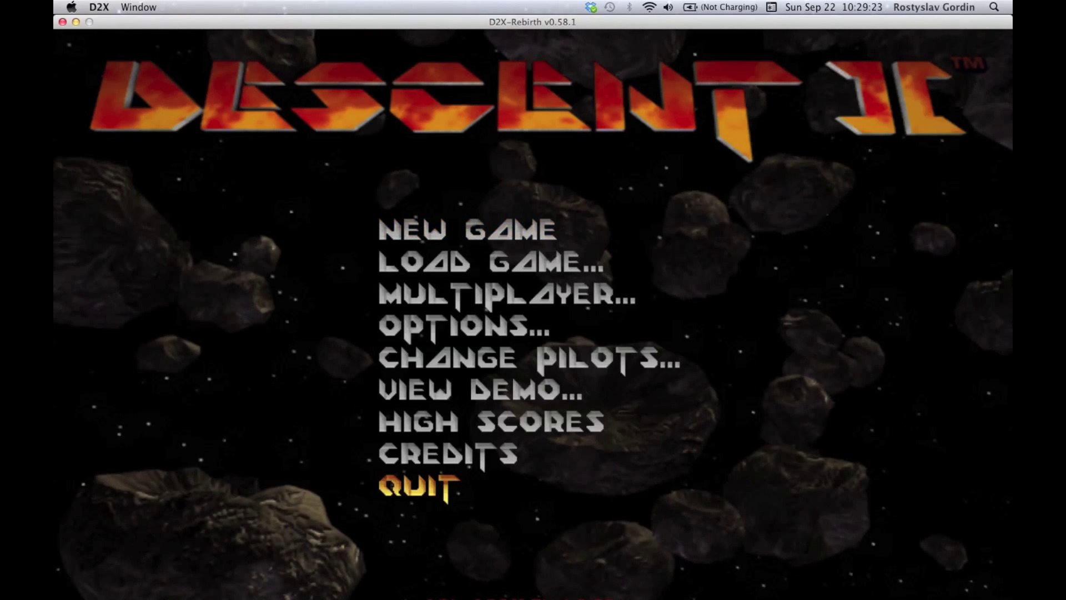
key(Return)
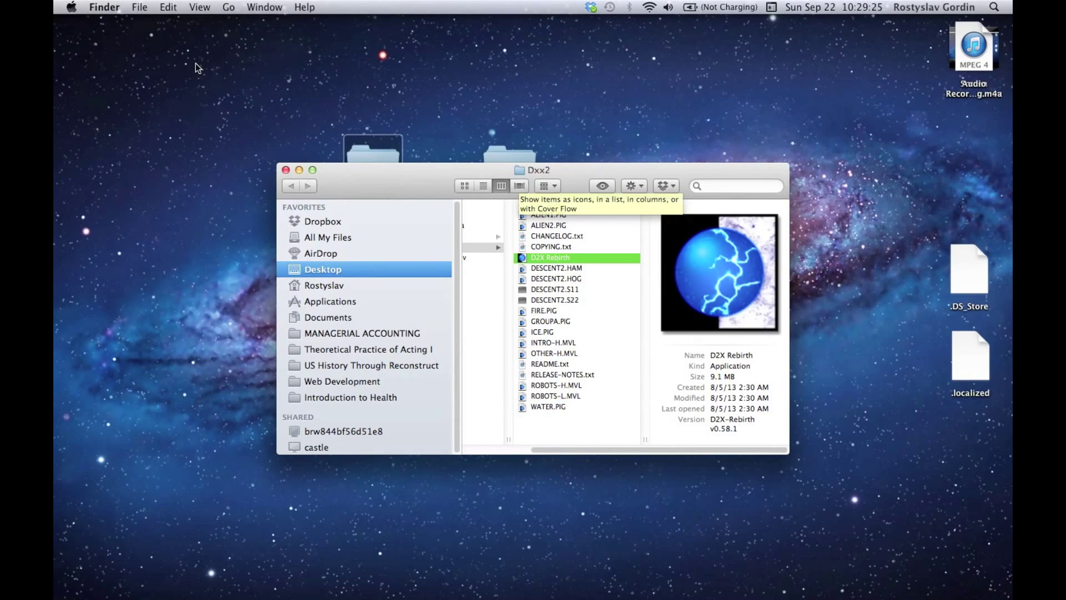
Step: Close the Dxx2 folder window and restore QuickTime's minimized Audio Recording window from the Dock
click(286, 169)
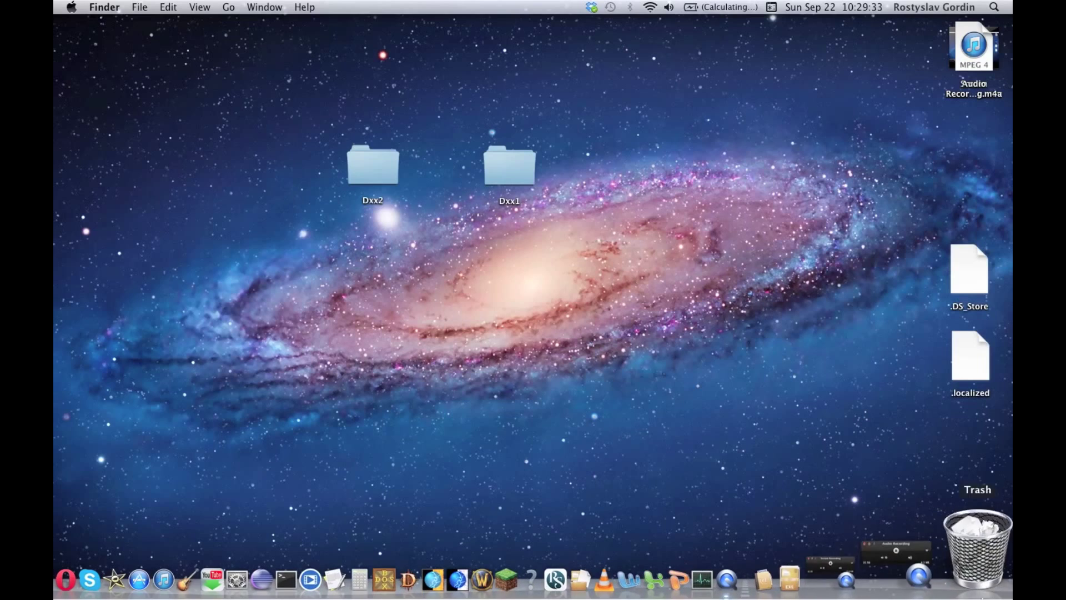
click(941, 561)
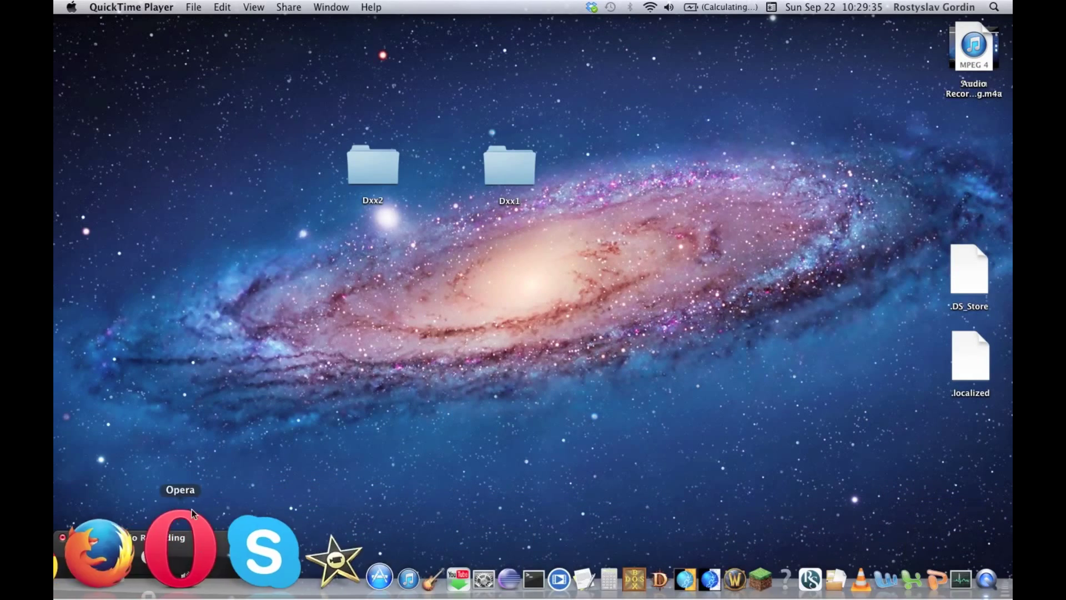